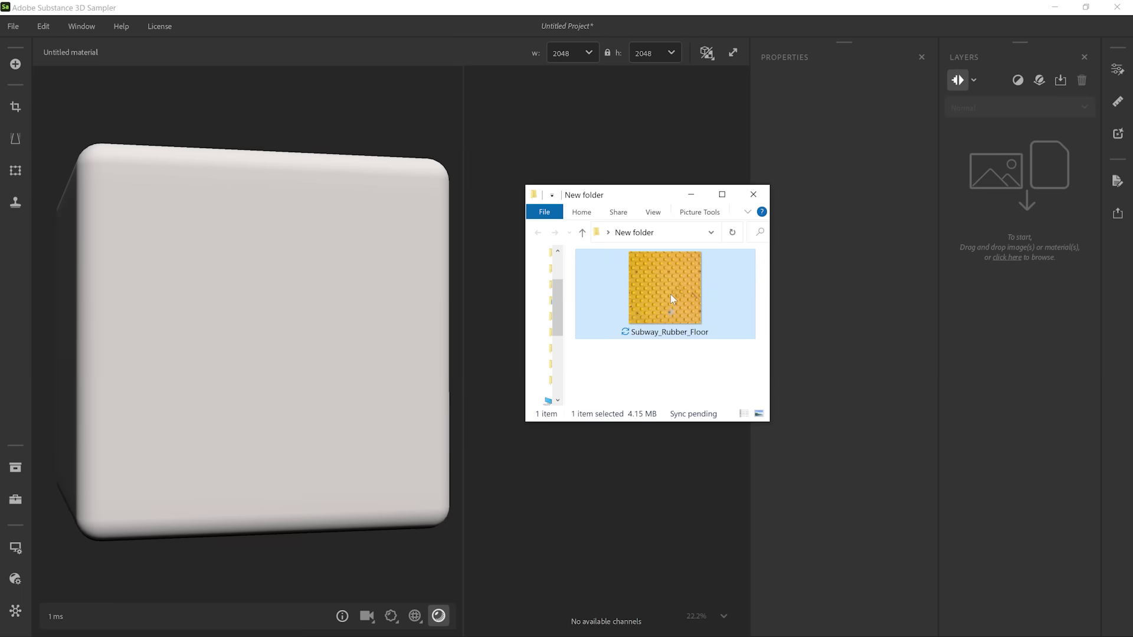
Step: Import the subway floor photo with Image to Material and inspect its roughness and normal maps
drag(670, 295, 398, 292)
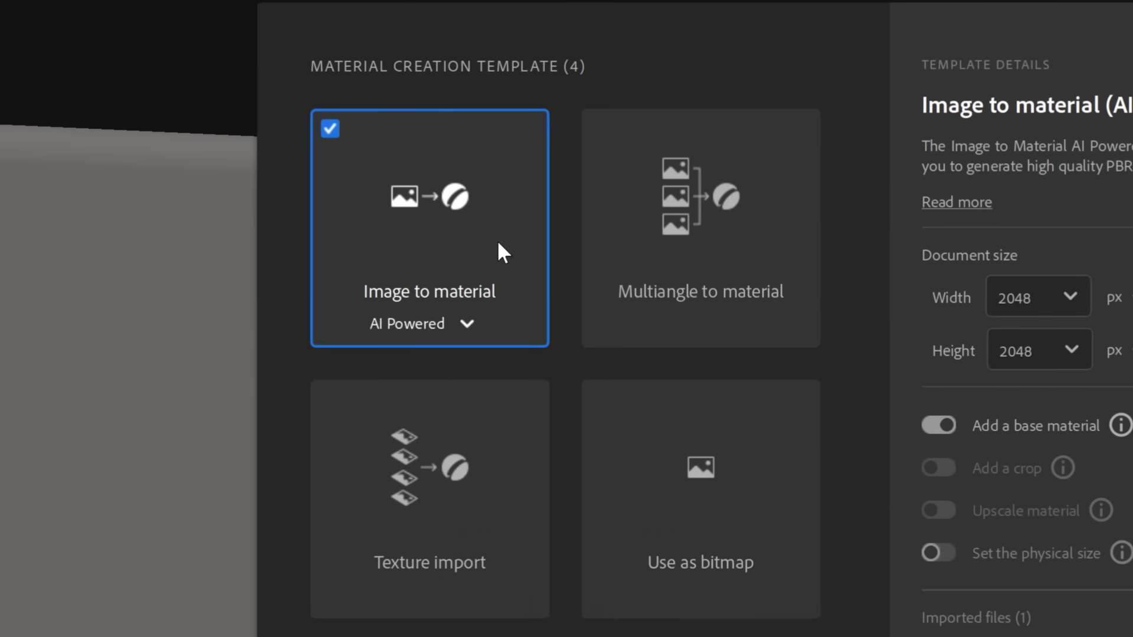
click(429, 338)
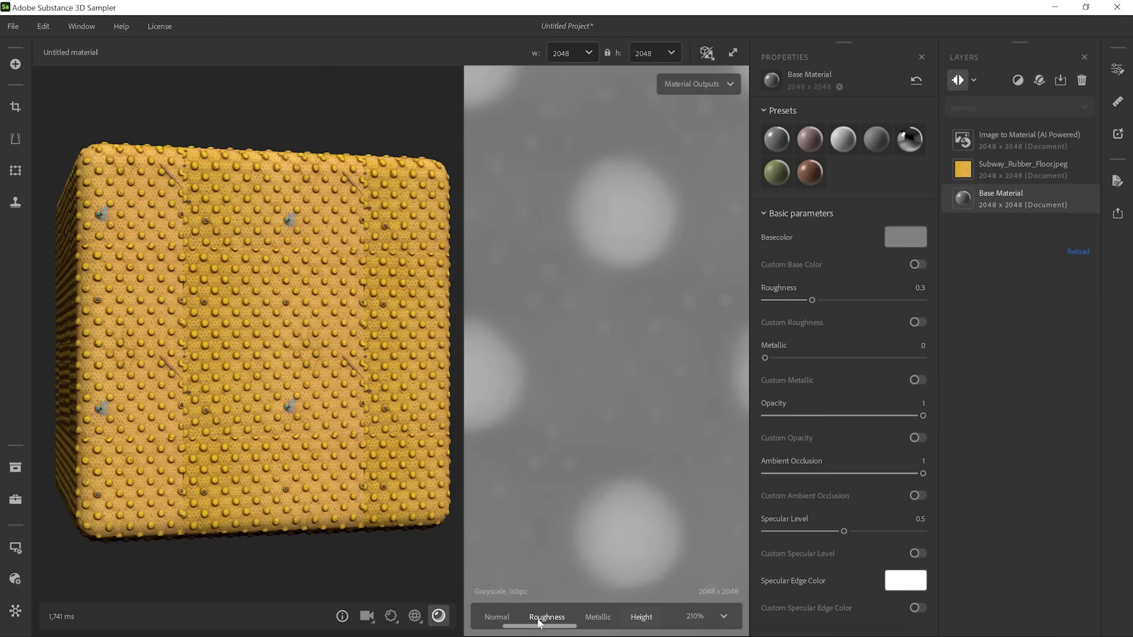
click(545, 617)
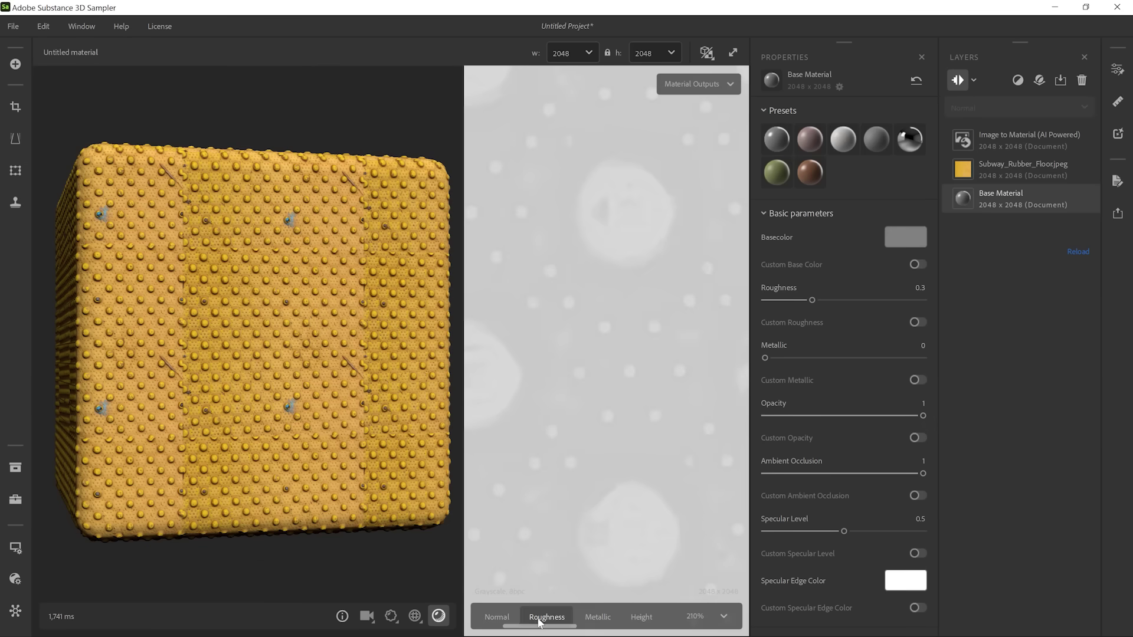
click(497, 617)
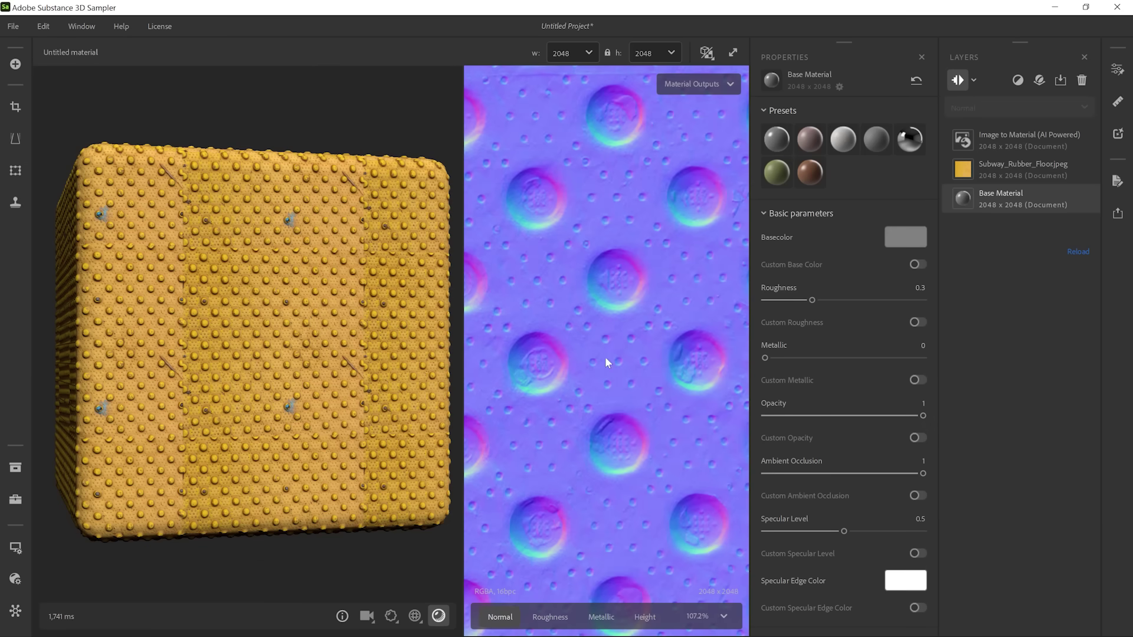
Step: Set the Image to Material category to Plastic rubber
click(1000, 139)
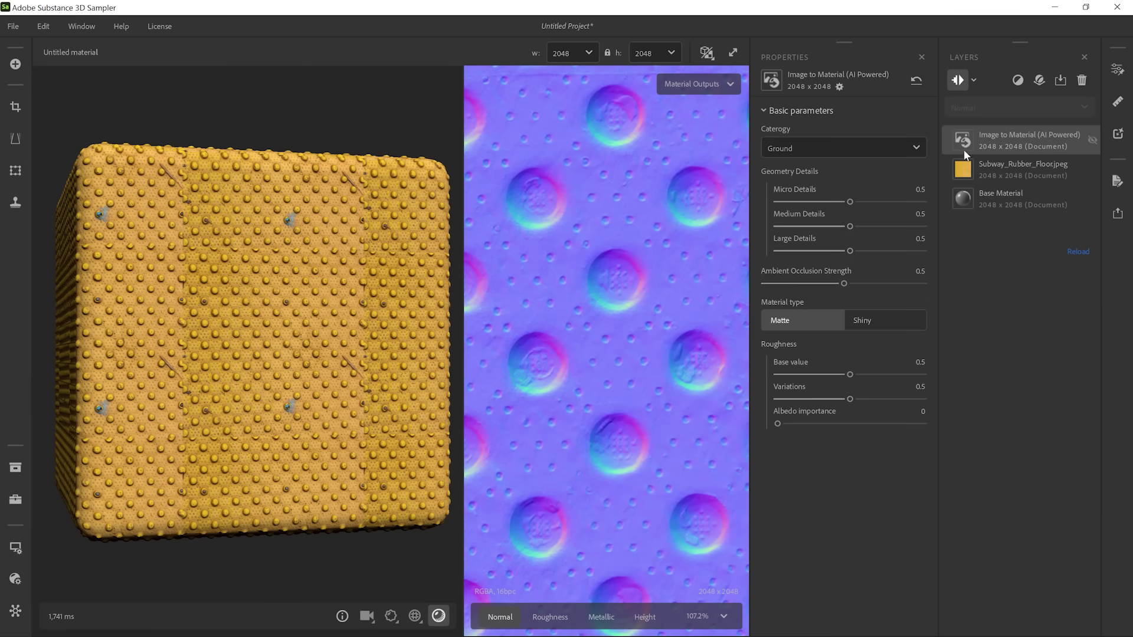
click(845, 150)
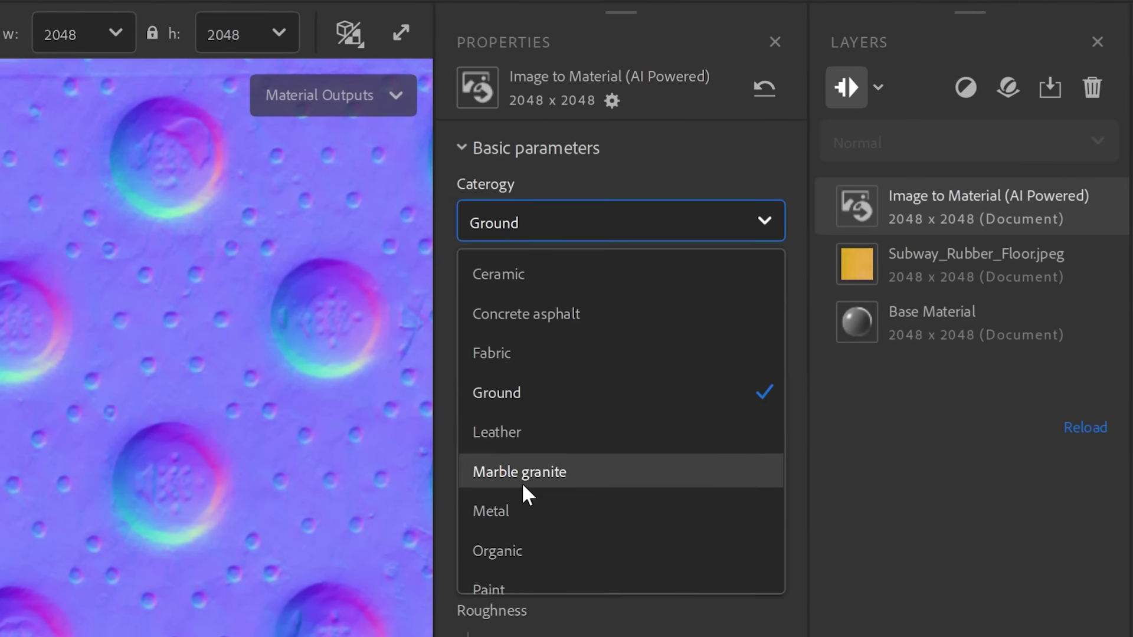
scroll(519, 483, down, 3)
scroll(518, 508, down, 2)
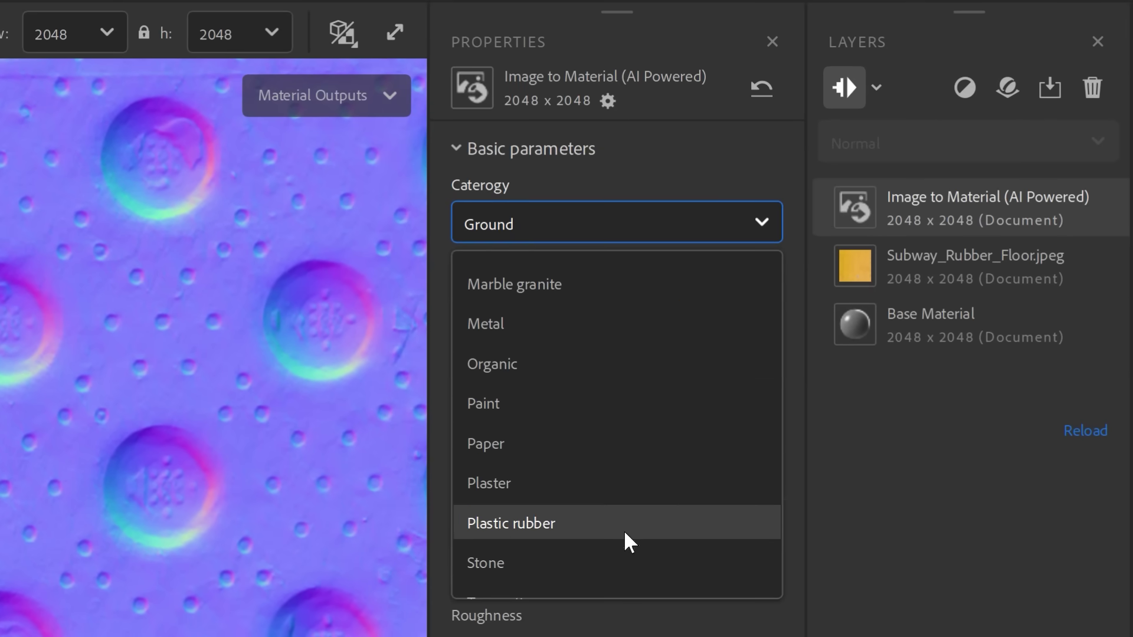
click(603, 519)
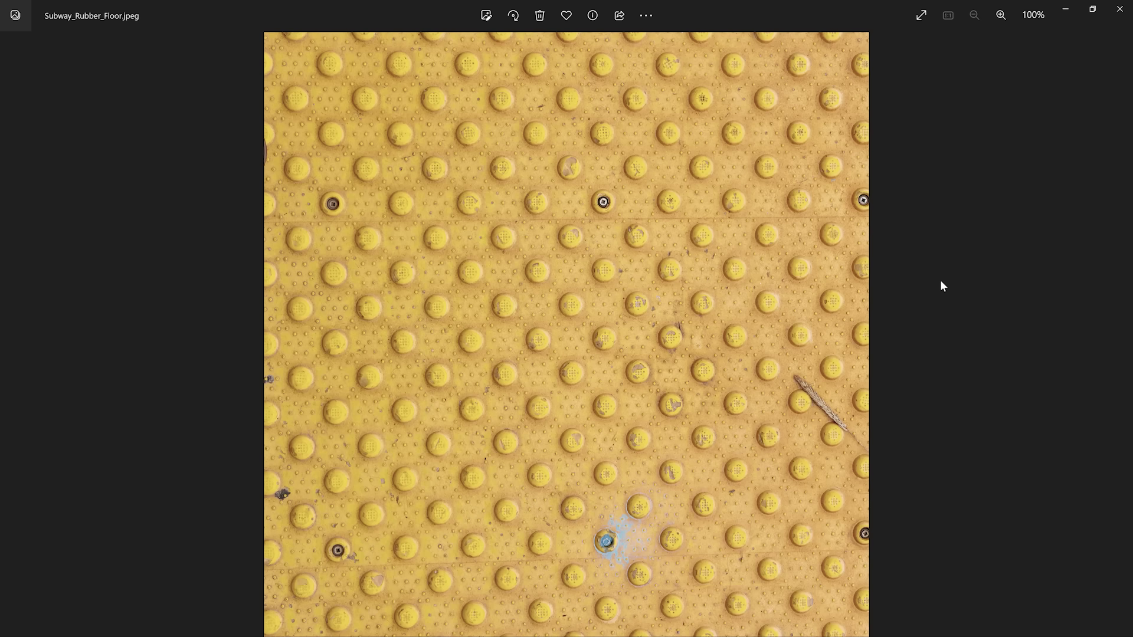
Step: Close the photo viewer to return to the empty Sampler project
click(1120, 8)
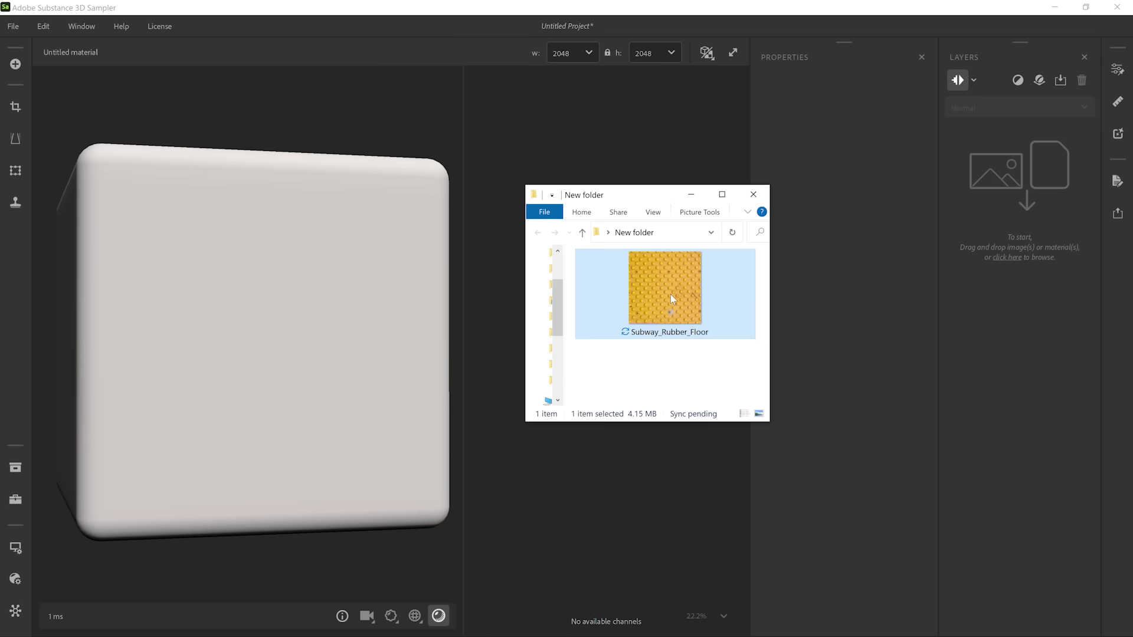
Step: Import the Subway_Rubber_Floor photo using Image to material (AI Powered) at 2048
drag(671, 295, 398, 292)
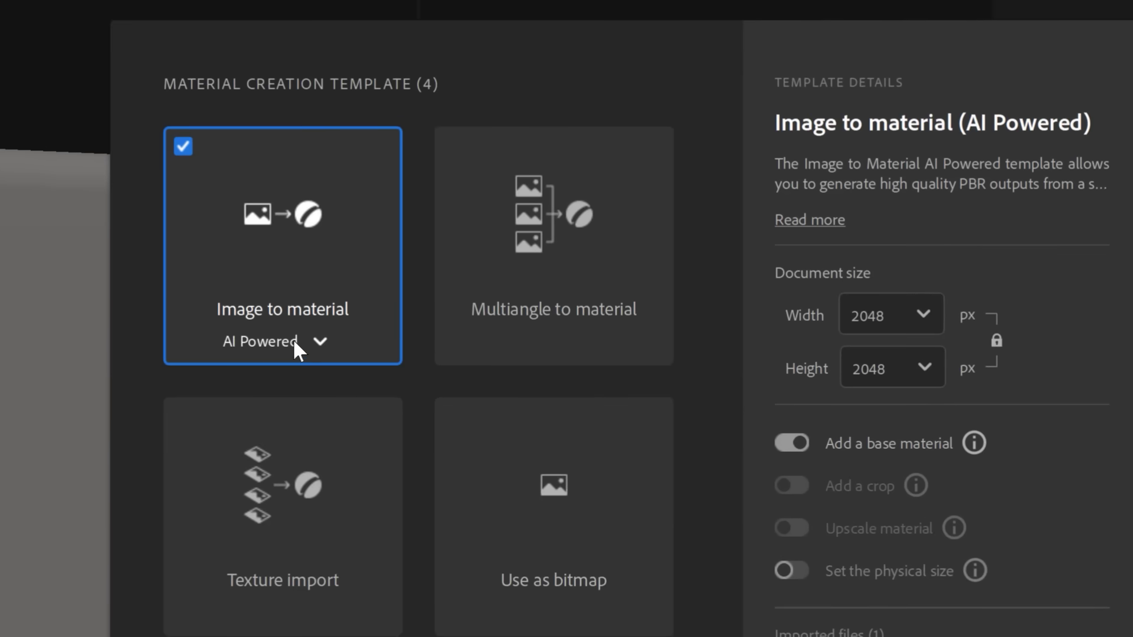
click(294, 341)
click(234, 404)
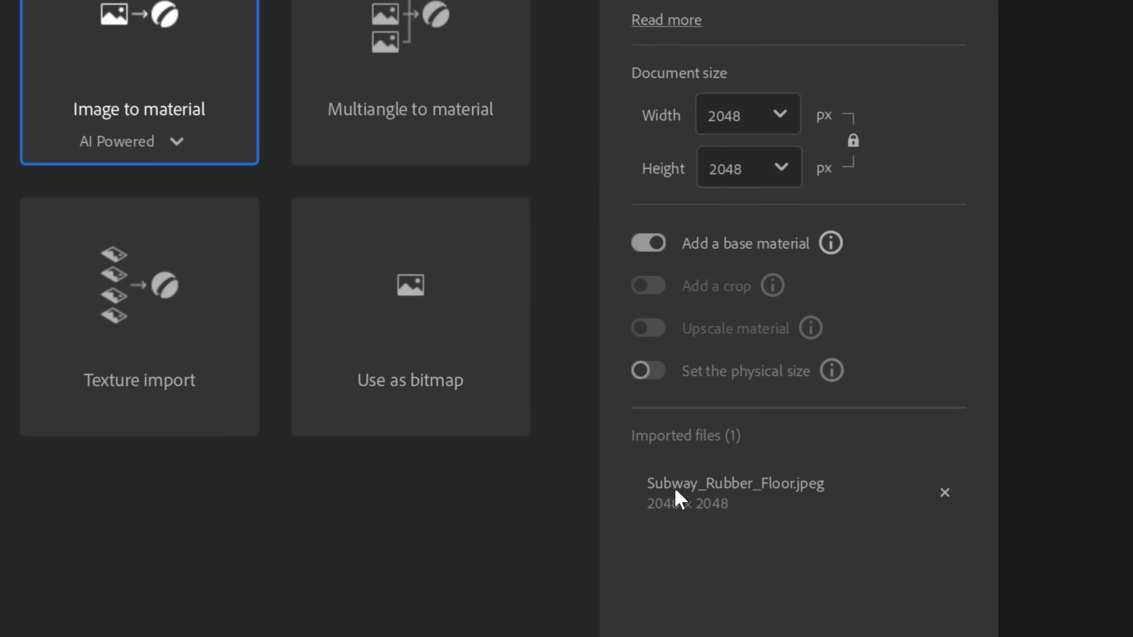
click(741, 511)
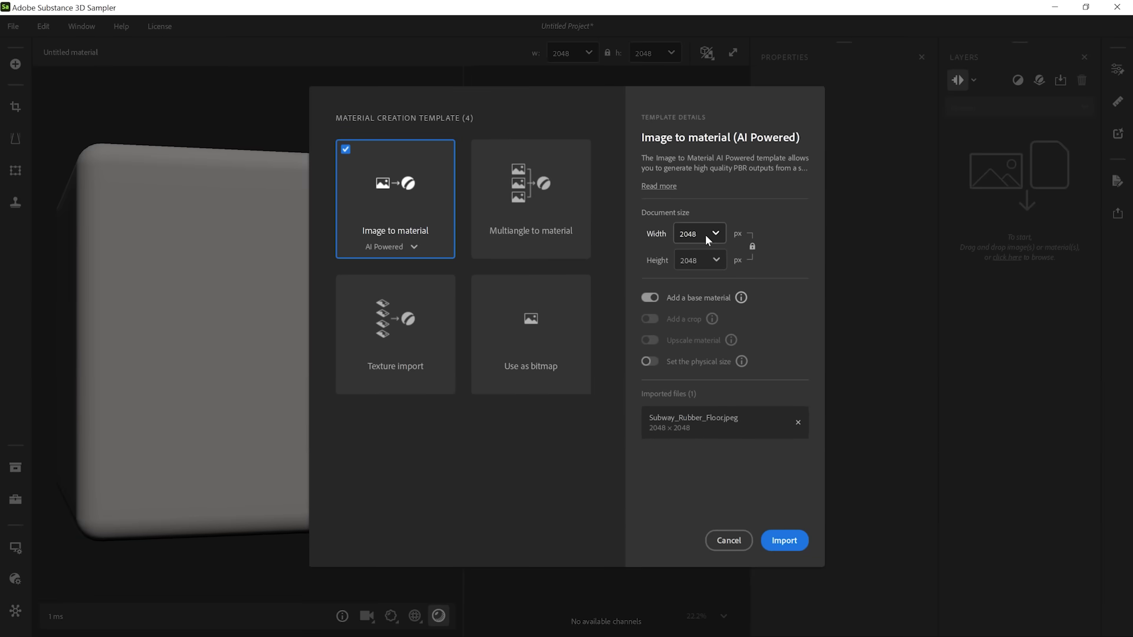
click(768, 543)
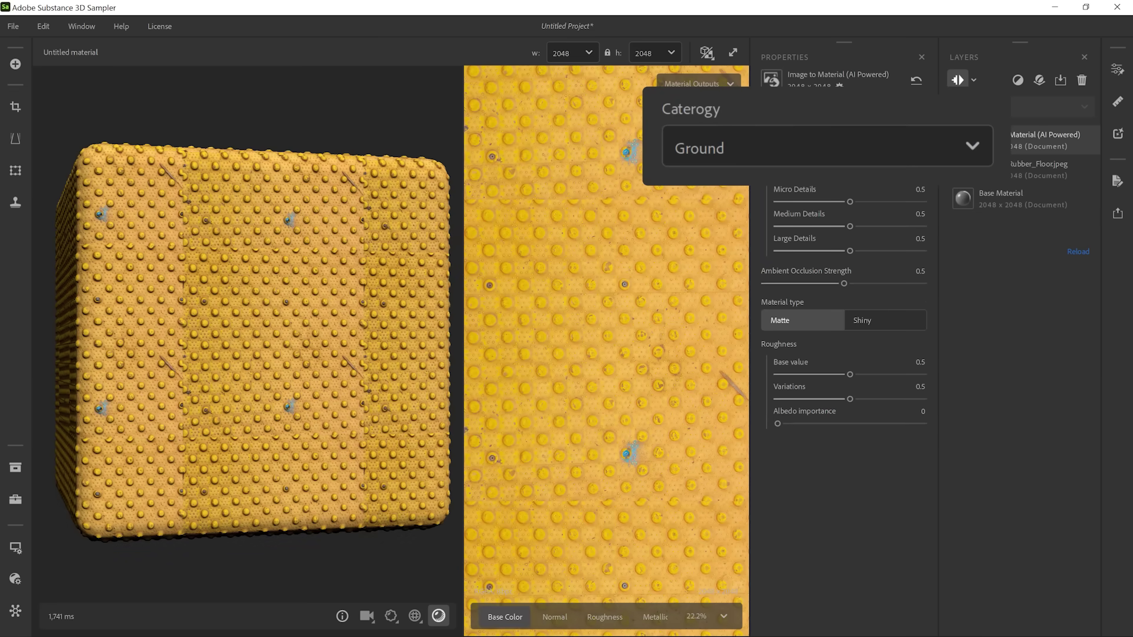
Step: Zoom the 2D view and inspect the normal and height maps, ending on the normal map
scroll(593, 381, down, 3)
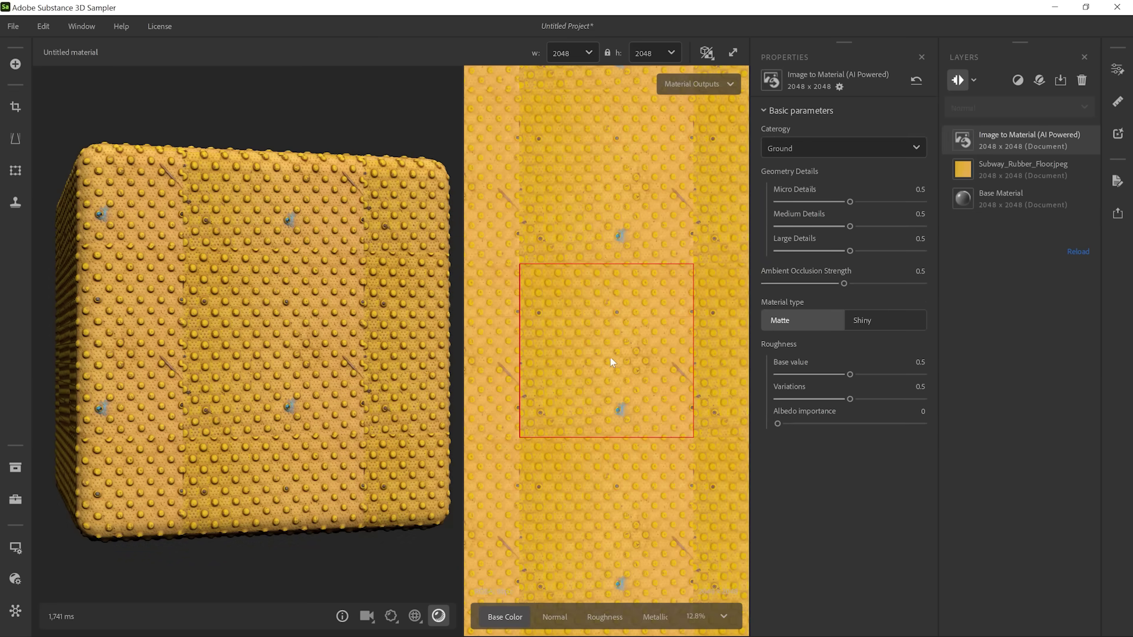
click(555, 617)
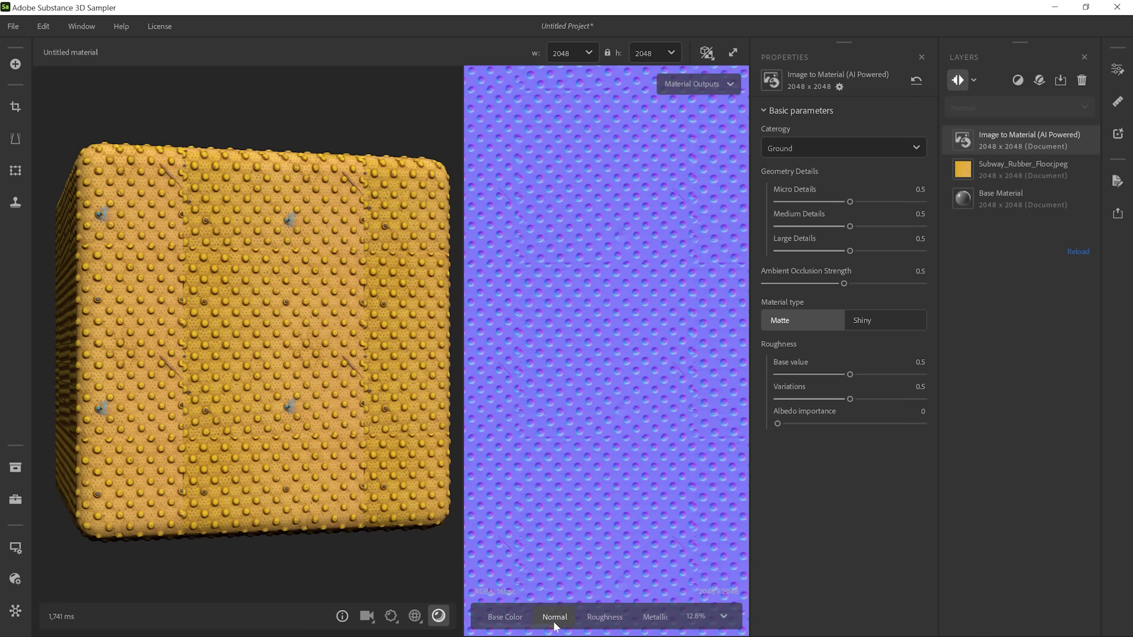
click(652, 617)
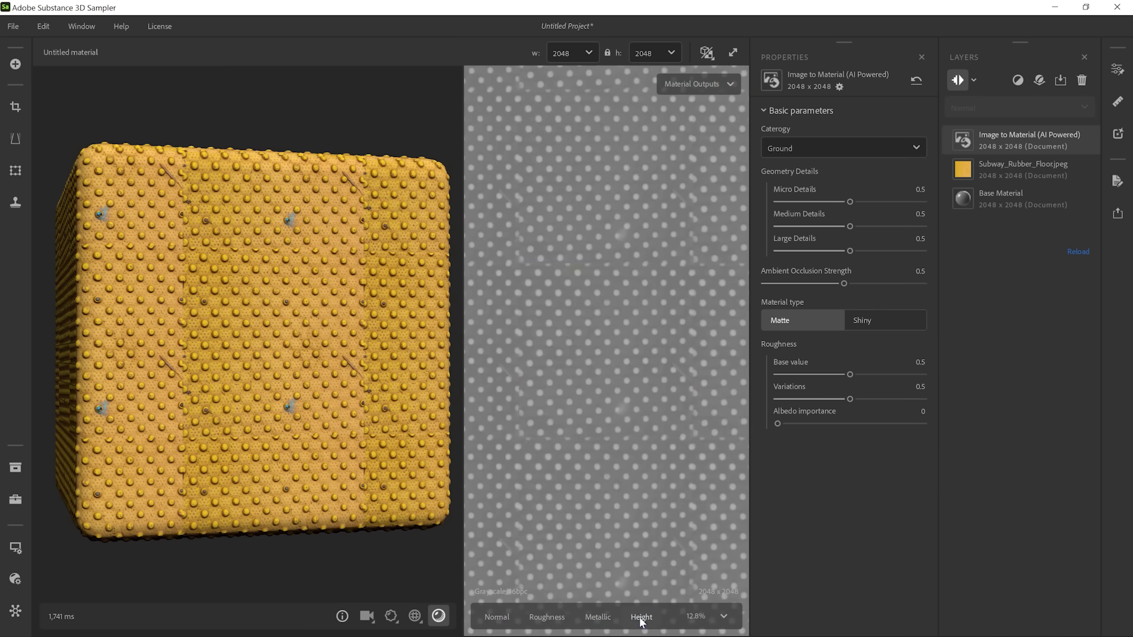
scroll(604, 348, up, 5)
scroll(604, 342, up, 3)
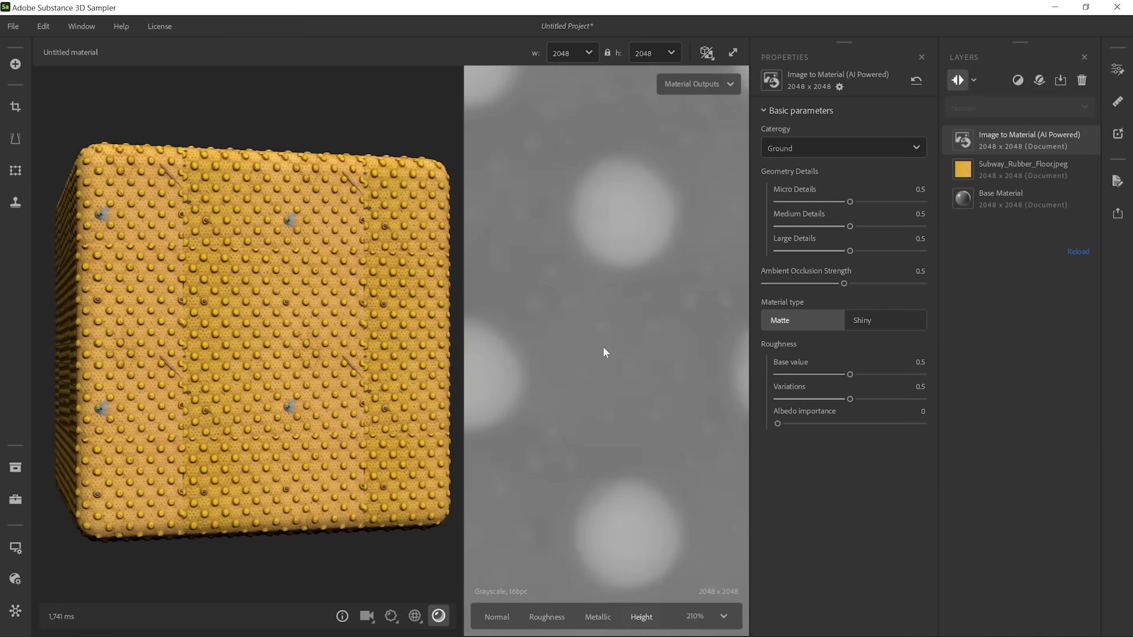
click(500, 617)
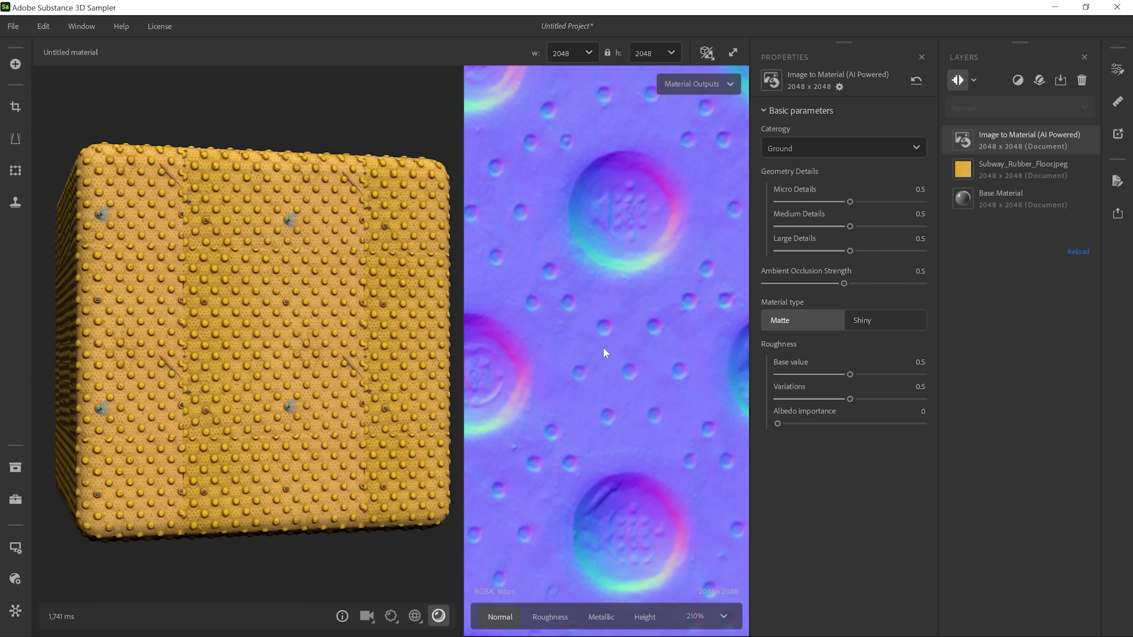
scroll(603, 348, down, 1)
scroll(603, 347, down, 1)
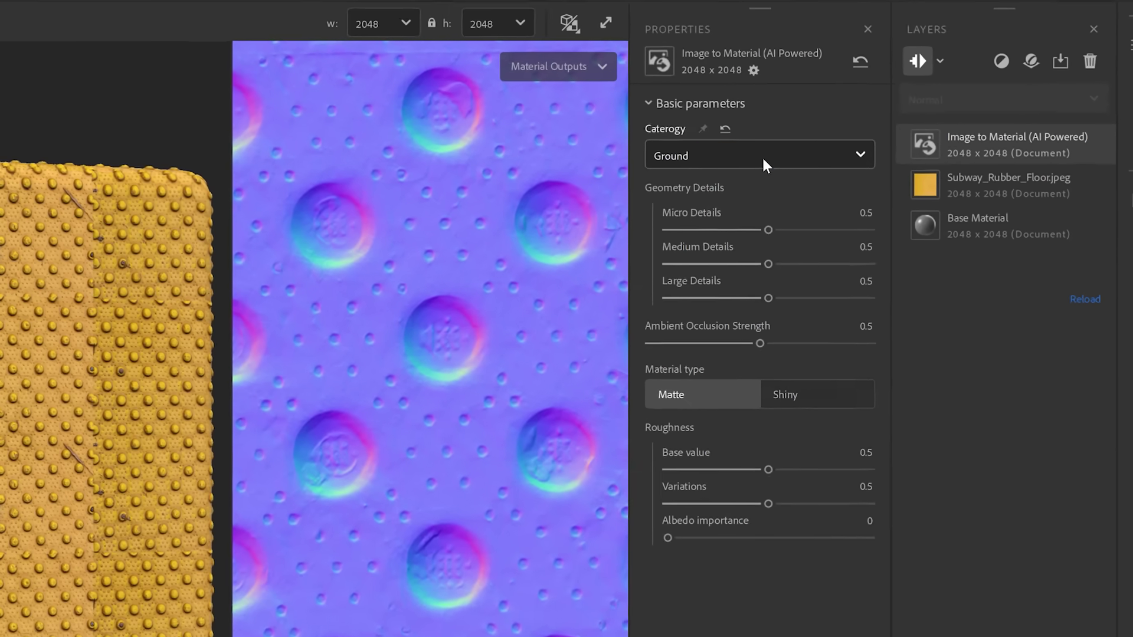
Step: Try the Plastic rubber category and orbit the cube to inspect the studded surface
click(850, 151)
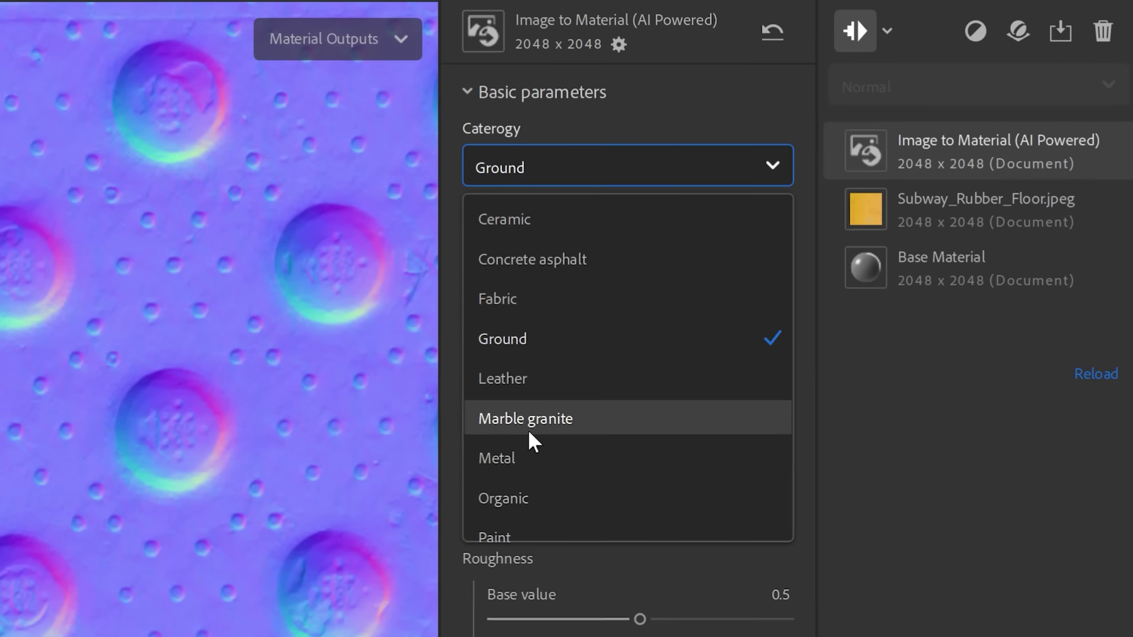
scroll(797, 287, down, 1)
scroll(531, 440, down, 1)
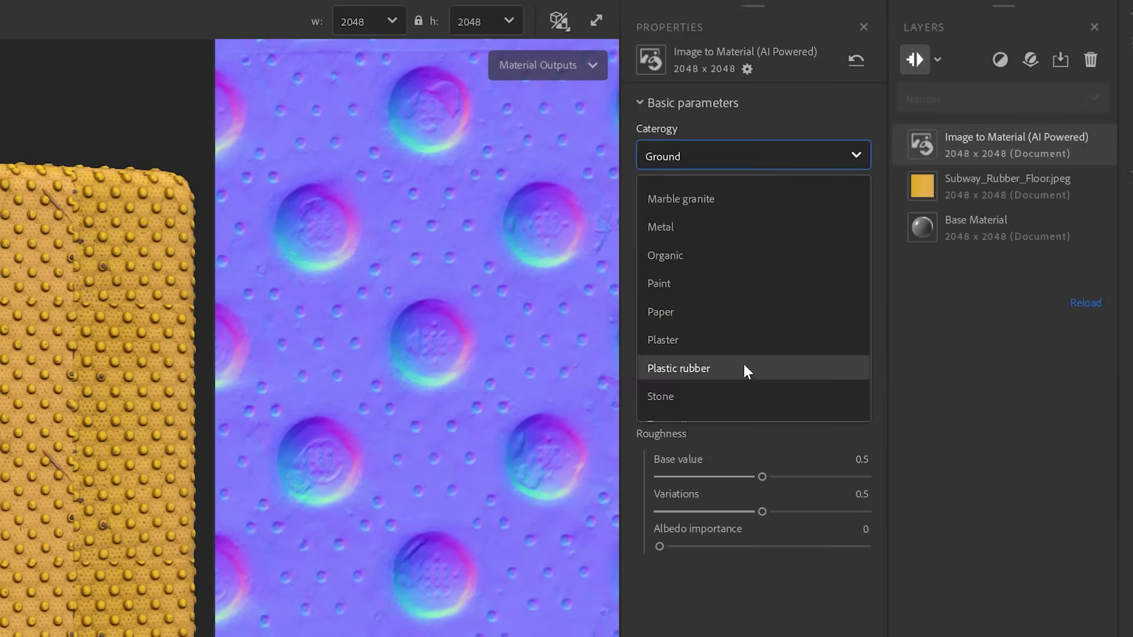
click(746, 370)
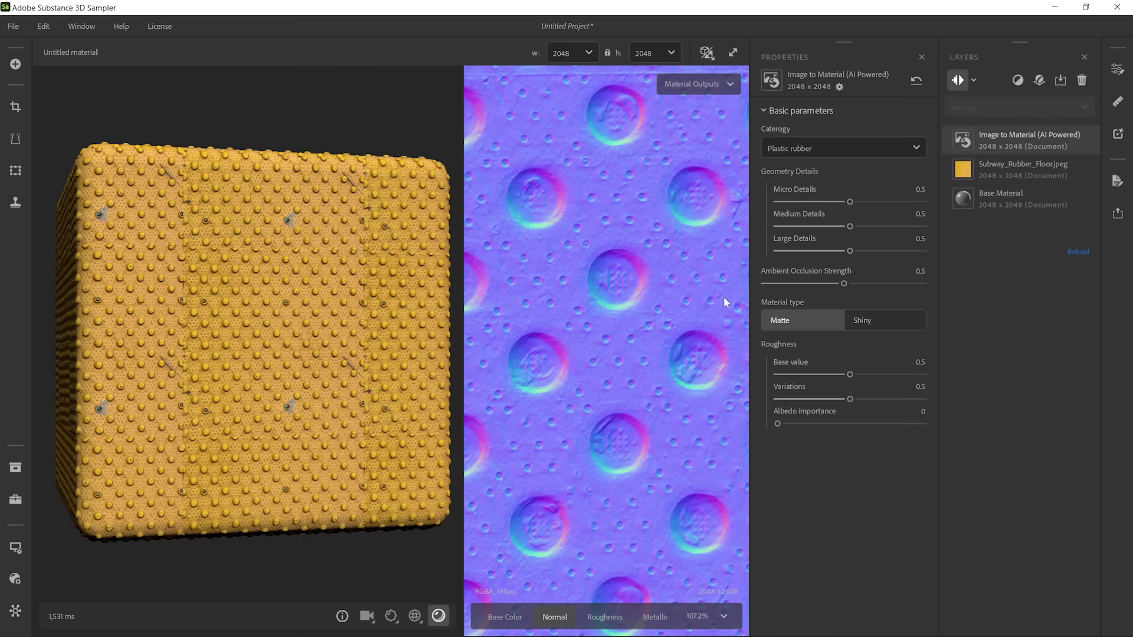
drag(201, 240, 616, 409)
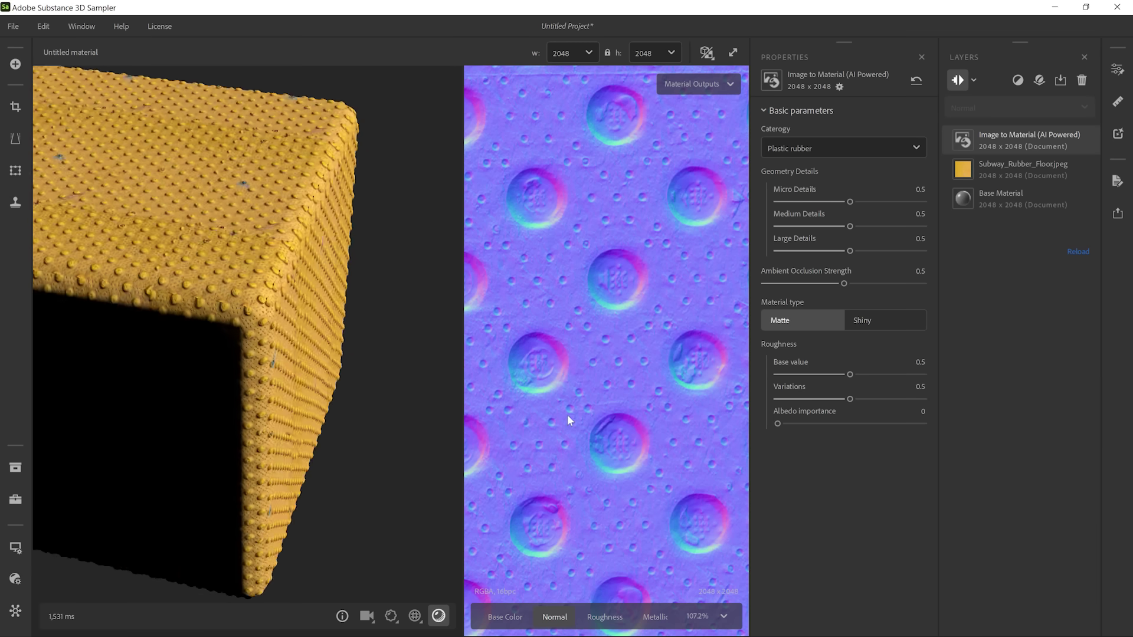
drag(335, 365, 313, 345)
scroll(313, 346, up, 3)
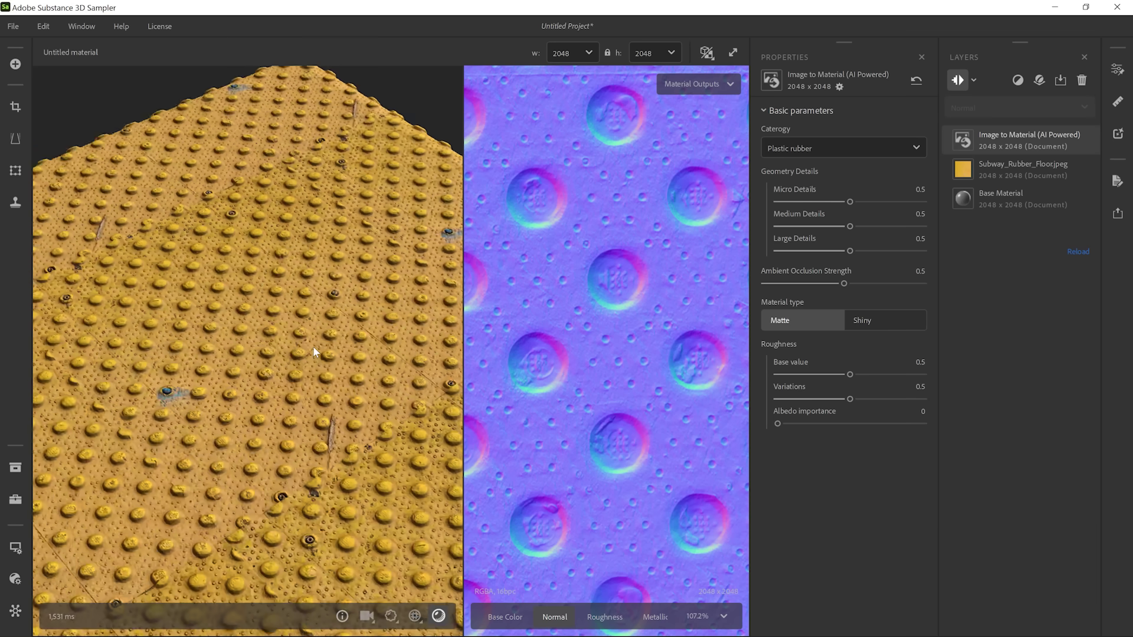
scroll(312, 346, up, 2)
scroll(312, 347, up, 2)
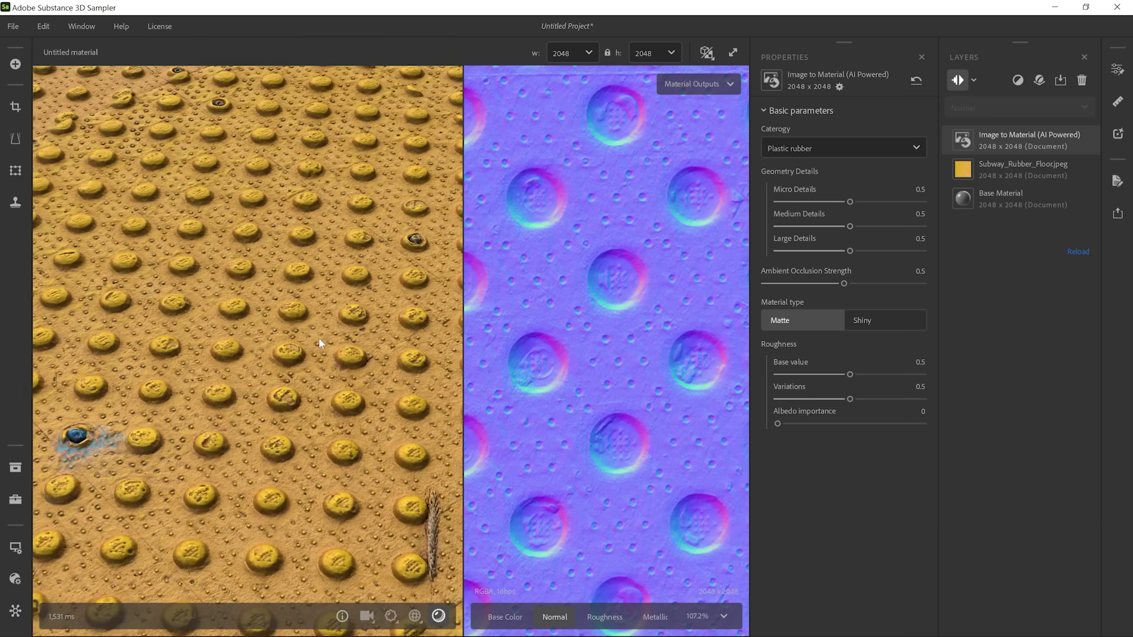
drag(288, 348, 363, 352)
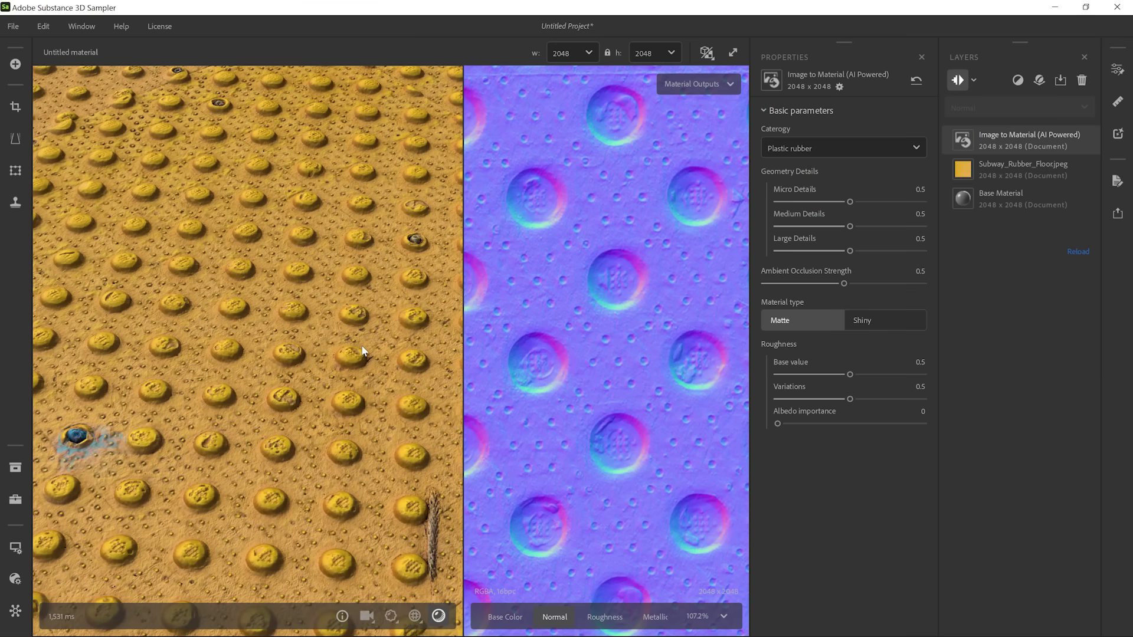
Step: Set the material category back to Ground
click(805, 148)
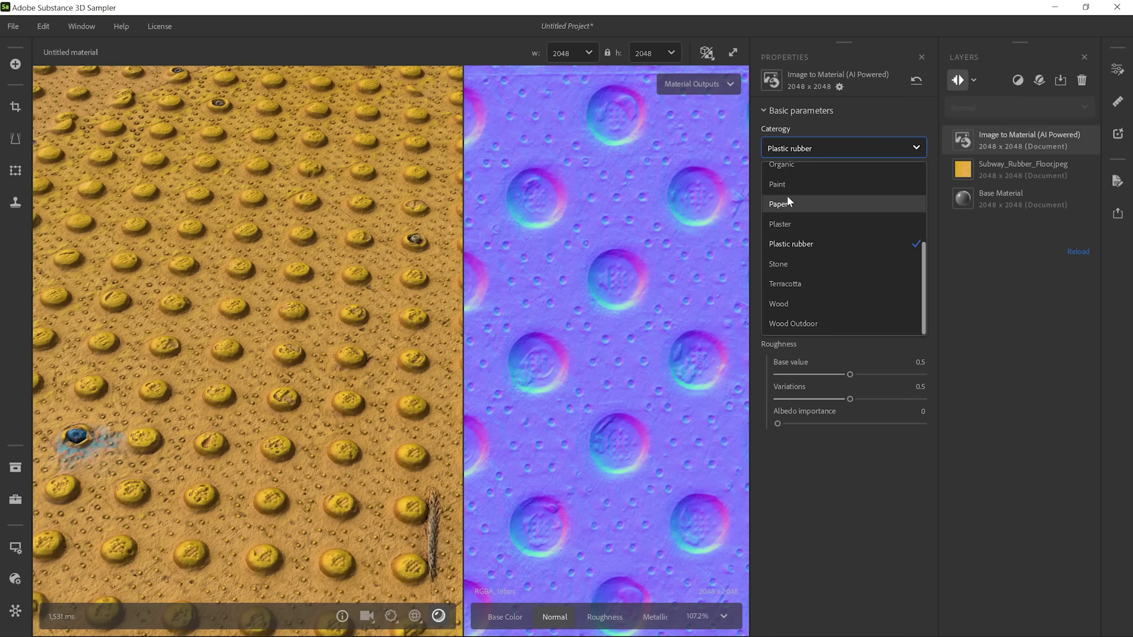
scroll(796, 201, up, 3)
click(798, 232)
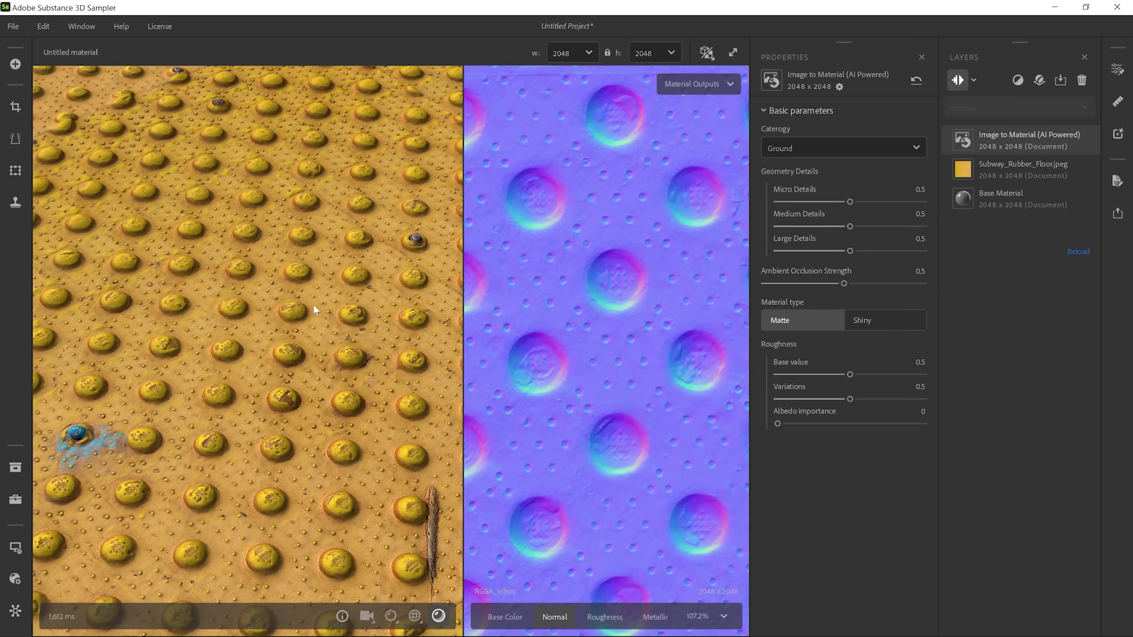
scroll(543, 366, down, 10)
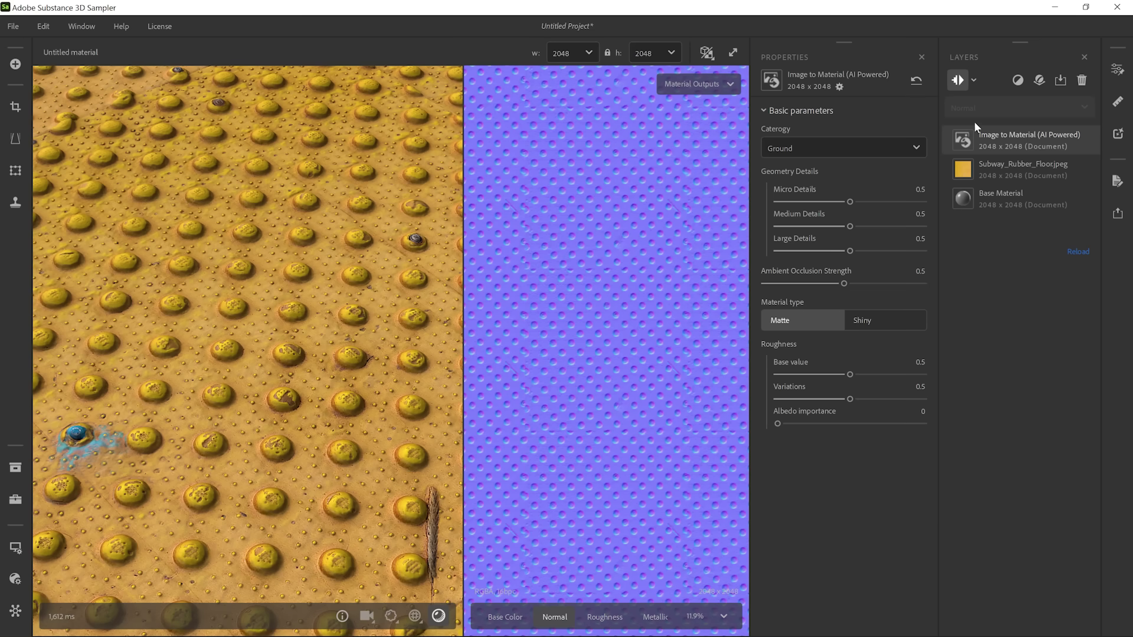
Step: Add a Height To Normal filter with intensity 0.97 and bottom normal intensity 0.3
click(1018, 80)
text(height)
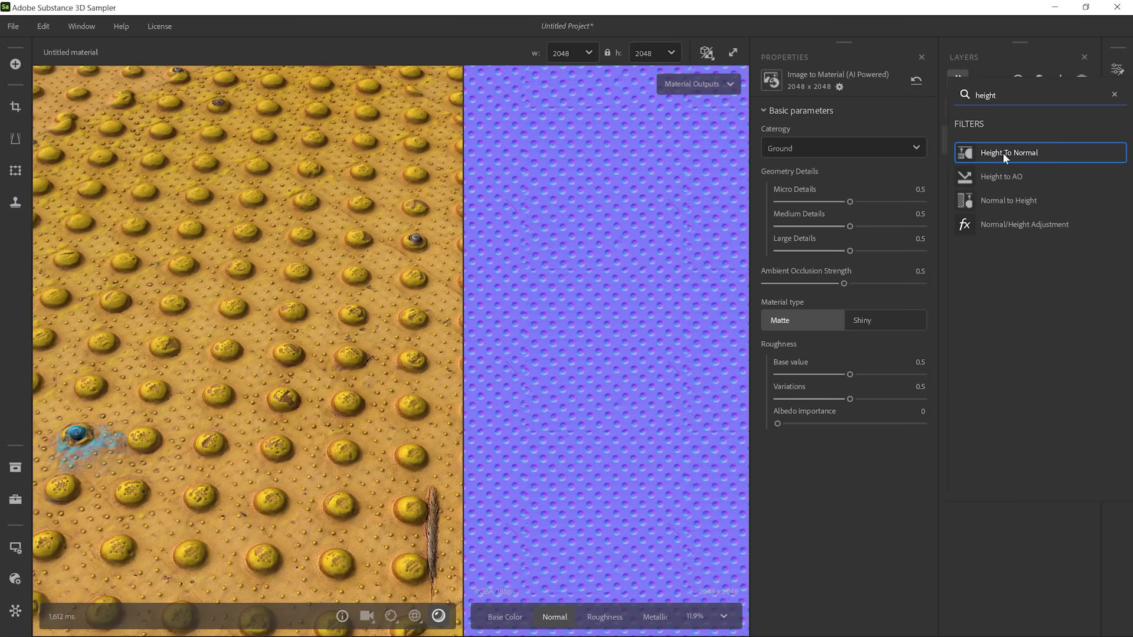
click(1004, 153)
mouse_move(811, 211)
mouse_down()
mouse_move(838, 213)
mouse_move(814, 211)
mouse_move(812, 243)
mouse_up()
mouse_move(437, 329)
mouse_down()
mouse_move(236, 347)
mouse_move(317, 330)
mouse_up()
mouse_move(814, 210)
mouse_down()
mouse_move(801, 244)
mouse_move(826, 247)
mouse_move(812, 243)
mouse_up()
mouse_move(298, 349)
shift+right_down()
mouse_move(390, 314)
mouse_move(243, 335)
shift+right_up()
mouse_move(244, 333)
mouse_down()
mouse_move(278, 353)
mouse_move(295, 331)
mouse_move(370, 352)
mouse_move(495, 359)
mouse_move(334, 392)
mouse_move(314, 379)
mouse_move(527, 267)
mouse_up()
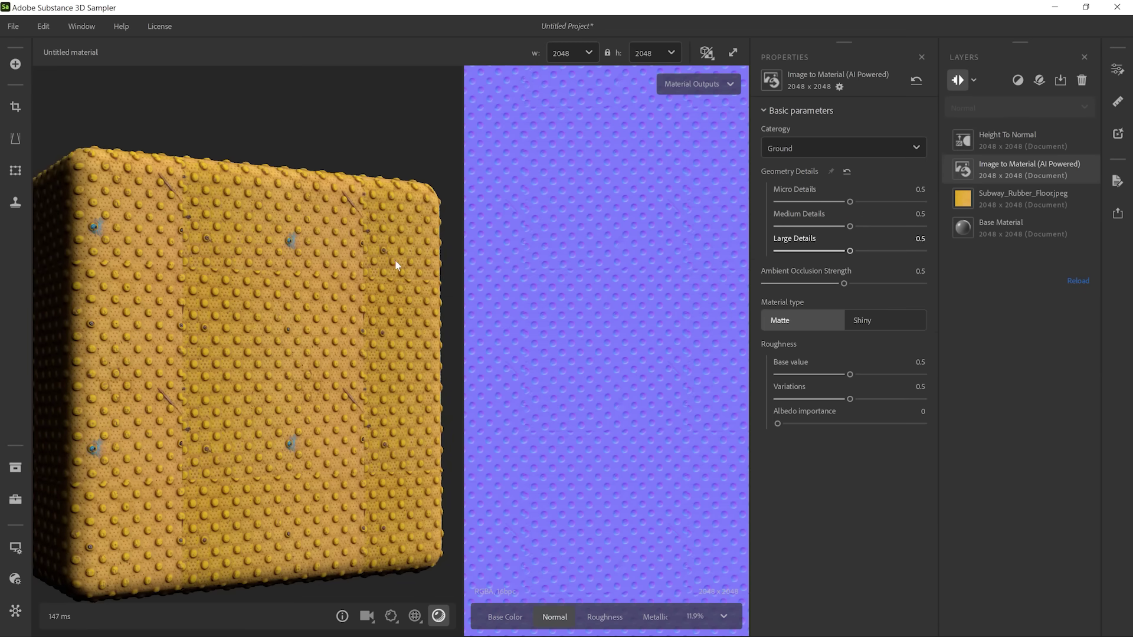
Step: Lower Micro Details to 0.54 and show the height map
scroll(288, 370, up, 3)
scroll(288, 369, up, 3)
scroll(288, 369, up, 3)
scroll(614, 348, up, 3)
scroll(607, 352, up, 3)
scroll(609, 336, up, 3)
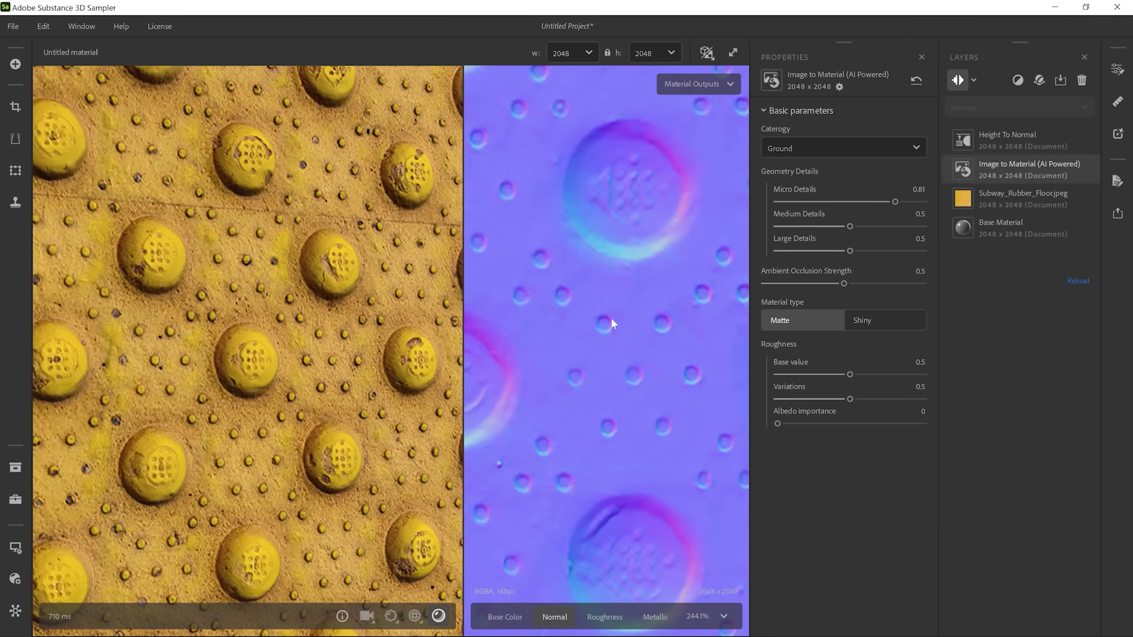
mouse_move(895, 202)
mouse_down()
mouse_move(853, 202)
mouse_move(829, 230)
mouse_move(799, 227)
mouse_up()
drag(549, 628, 573, 628)
click(618, 618)
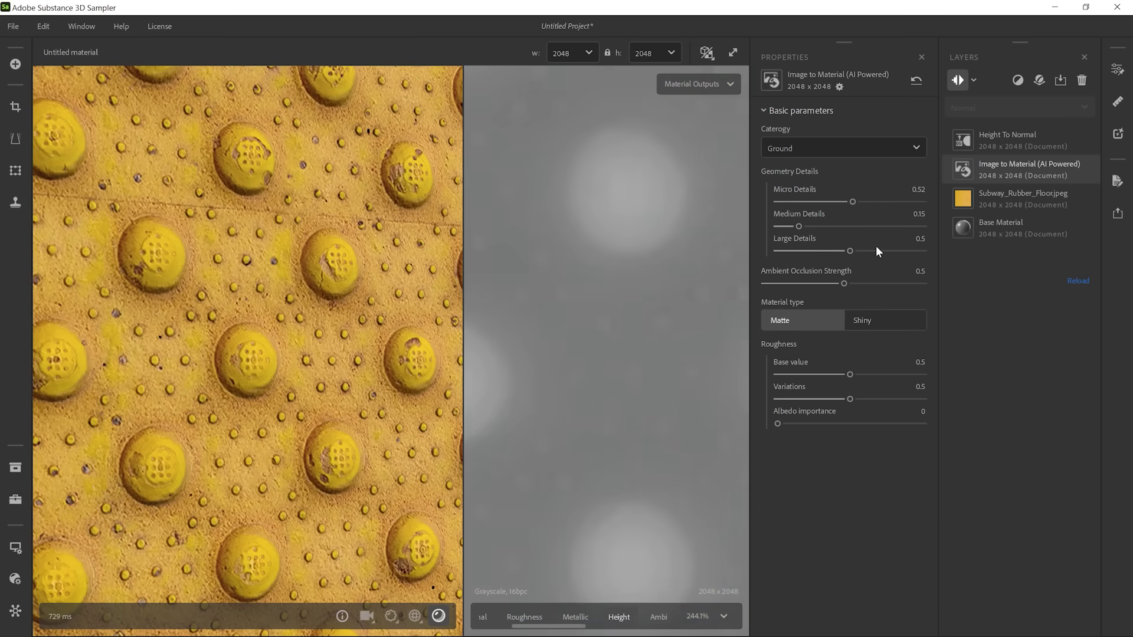
Step: Rebalance Medium and Large Details to 0.46 and 0.54, then view the ambient occlusion map
drag(852, 250, 856, 250)
scroll(267, 374, down, 5)
scroll(624, 404, down, 3)
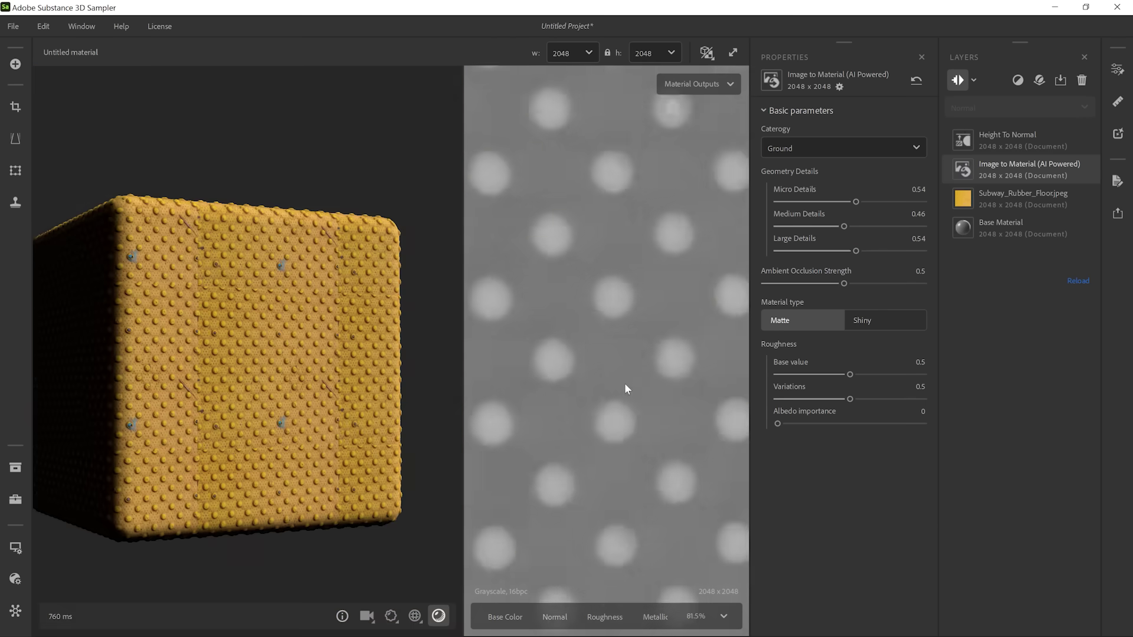
scroll(624, 407, down, 3)
scroll(546, 619, down, 3)
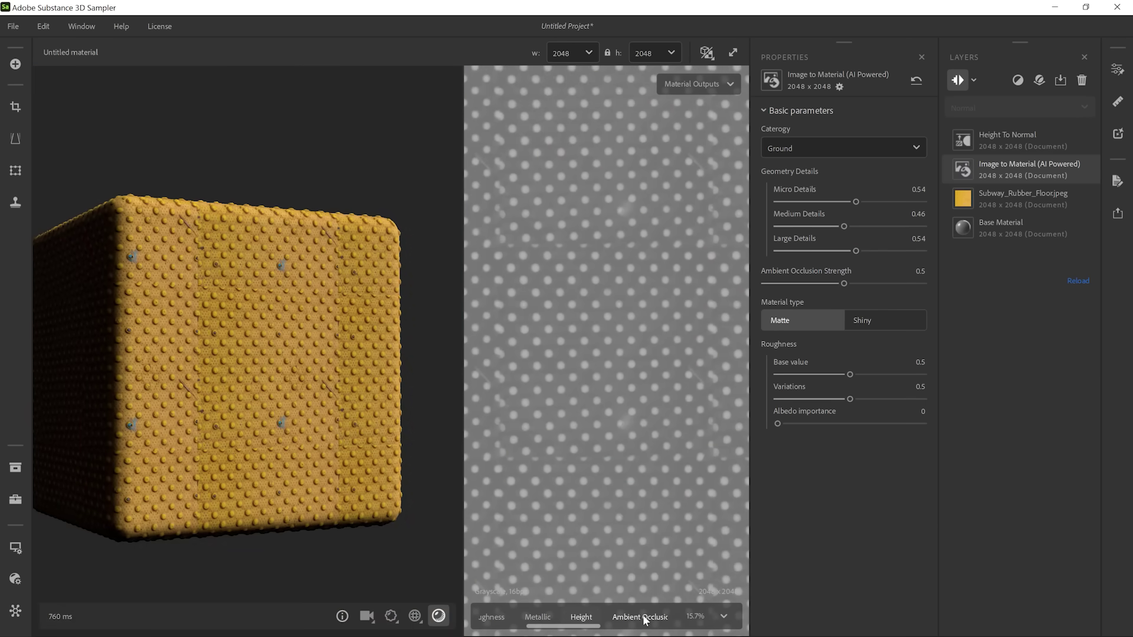
click(638, 618)
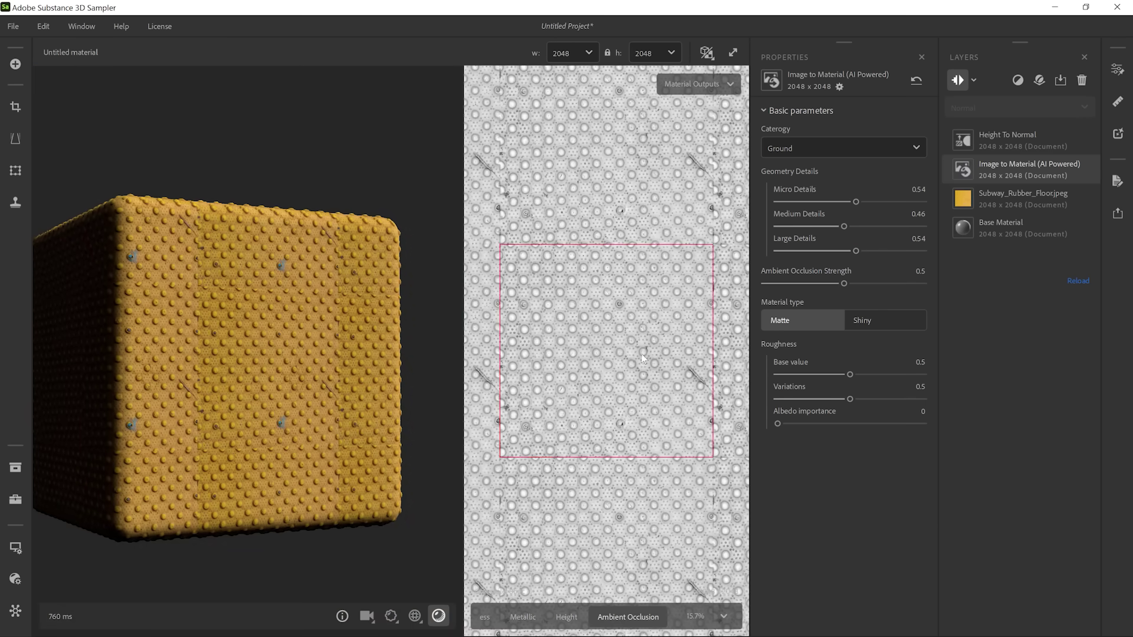
Step: Reduce AO strength to 0.2 and switch the material to Shiny
click(796, 283)
drag(295, 354, 385, 329)
scroll(295, 319, up, 5)
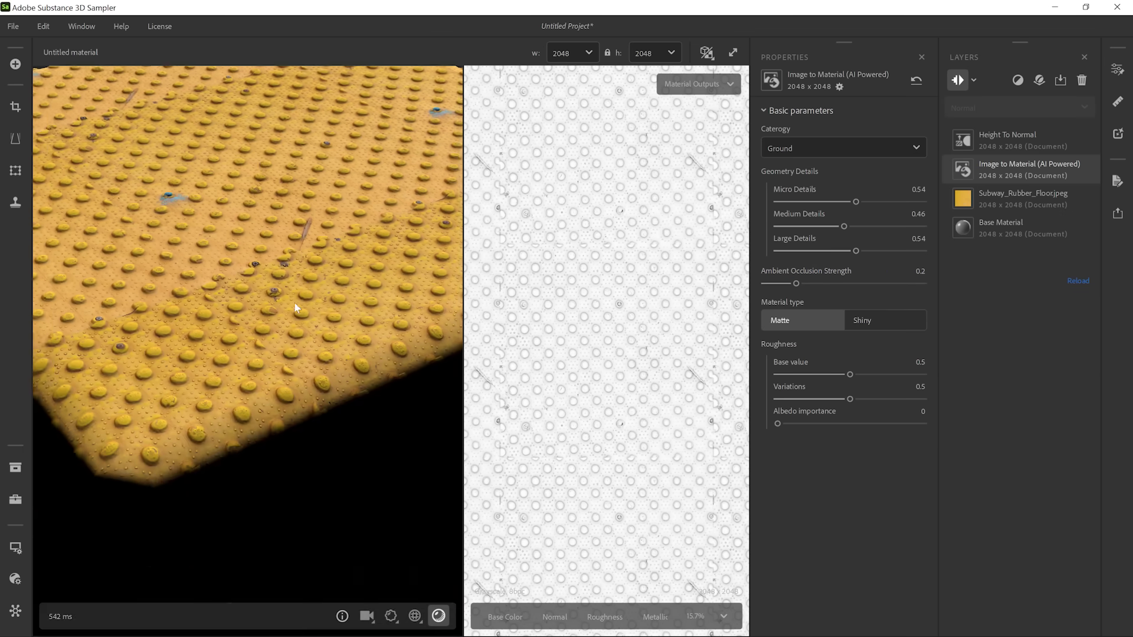
mouse_move(295, 319)
mouse_down()
mouse_move(299, 362)
mouse_move(359, 350)
mouse_up()
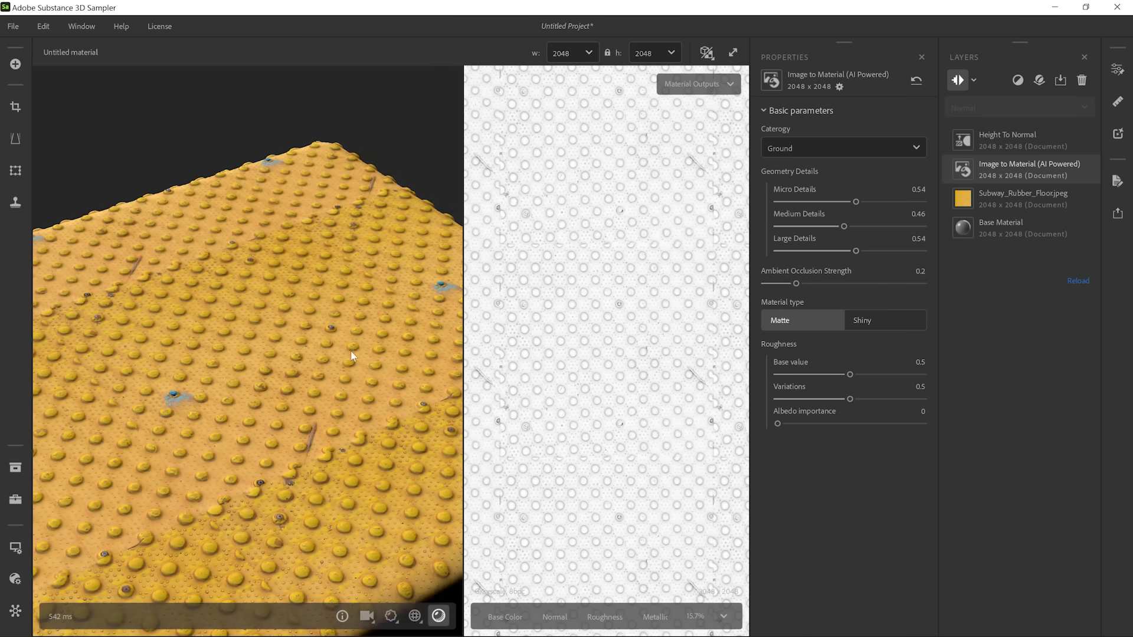
click(887, 317)
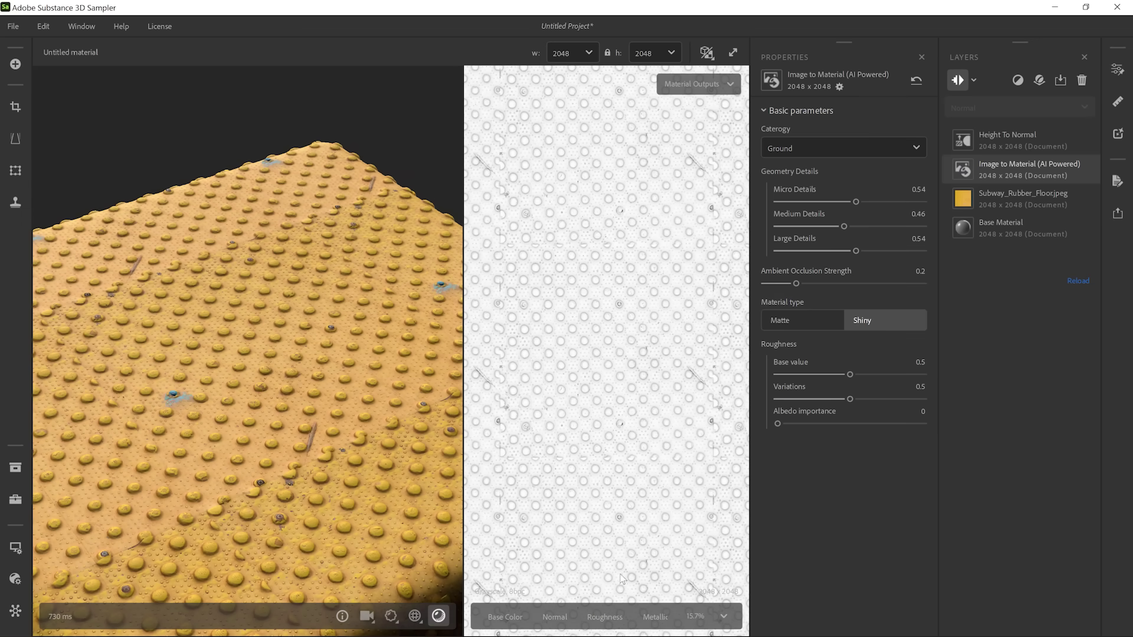
Step: Set roughness base 0.35, variations 0.65 and albedo importance 0.42
click(599, 619)
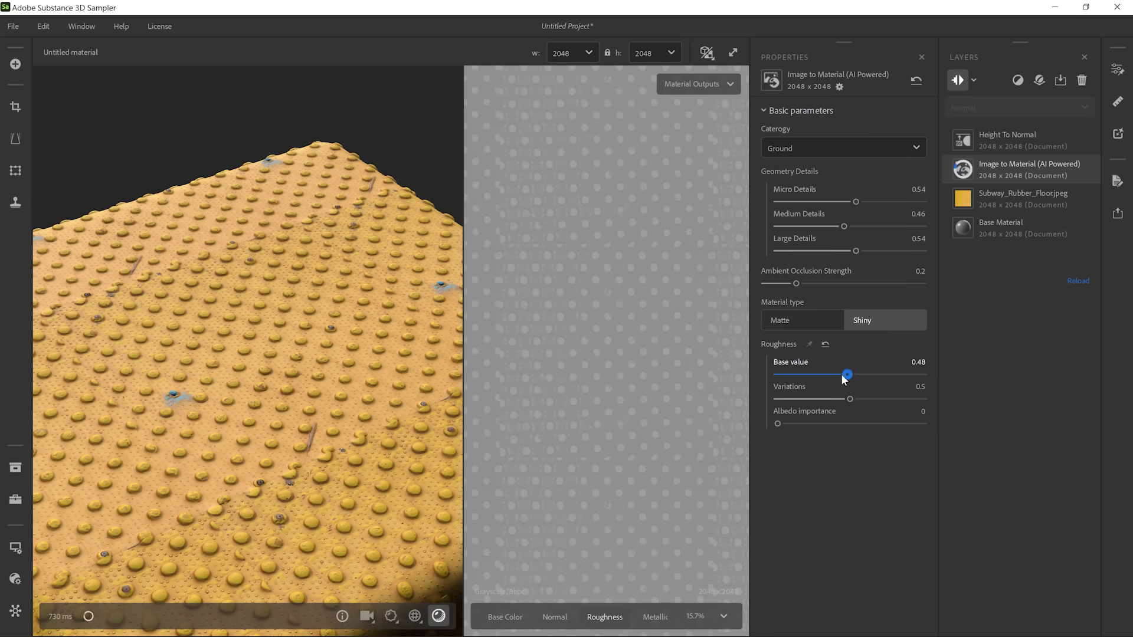
mouse_move(842, 380)
mouse_down()
mouse_move(828, 375)
mouse_move(873, 403)
mouse_up()
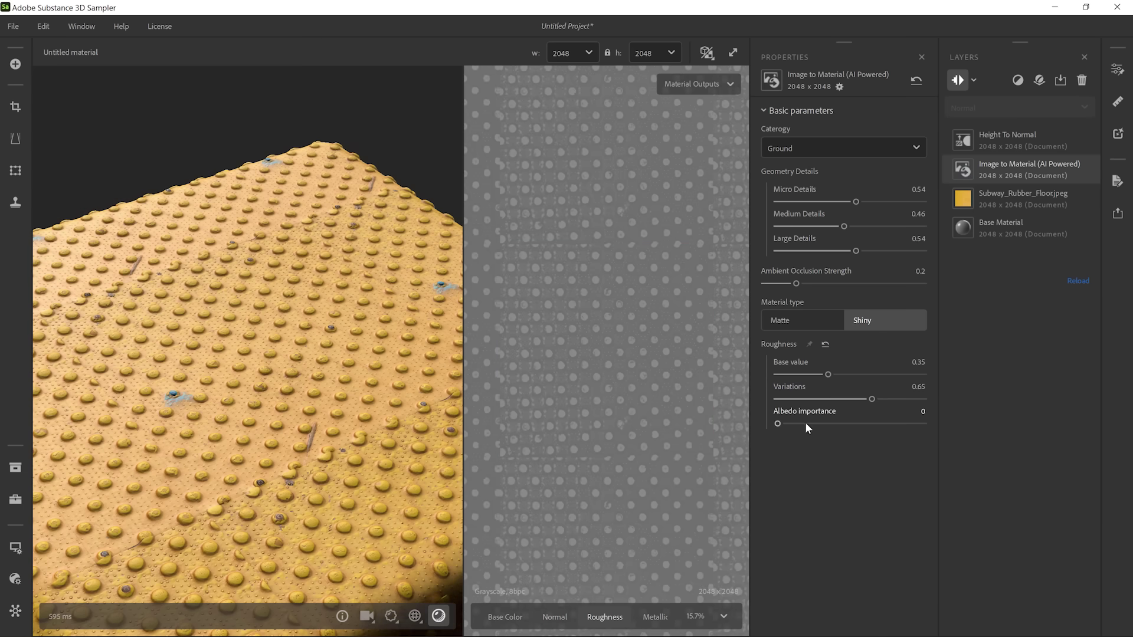
drag(807, 424, 838, 424)
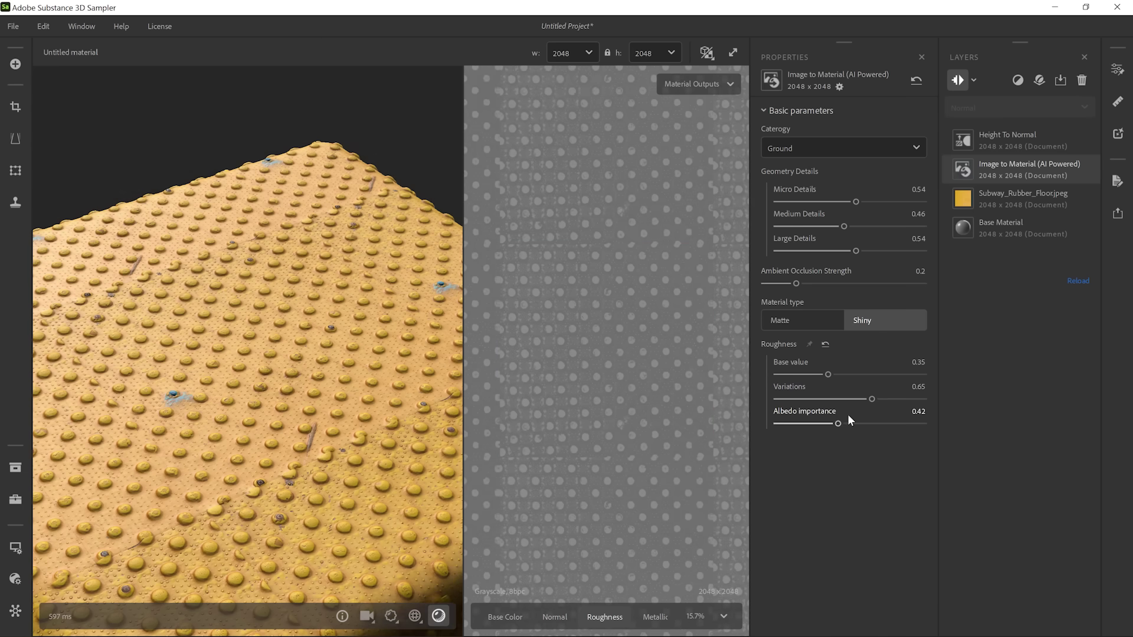
Step: Add a Channel Switch layer with Scan 1 as its input channel
click(1013, 85)
text(channel)
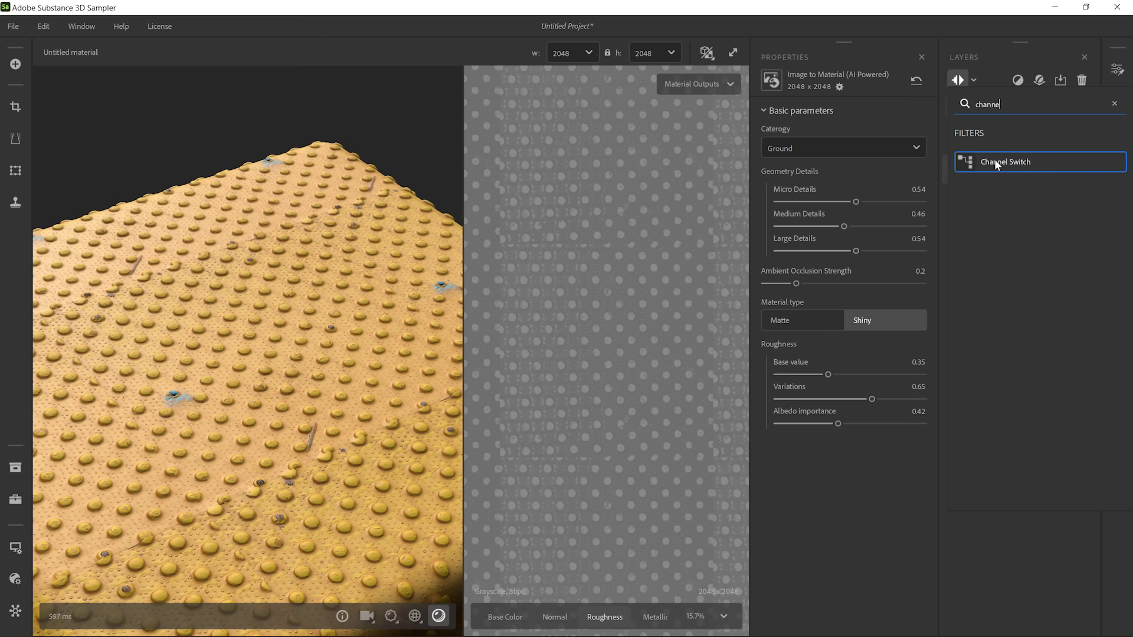
click(1014, 160)
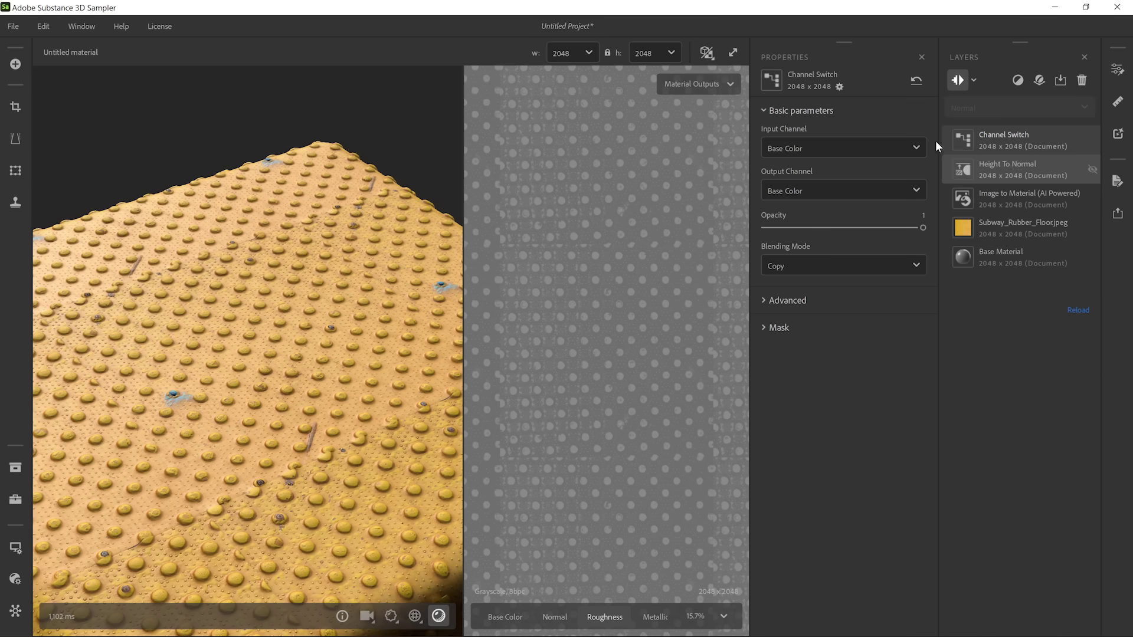
click(511, 617)
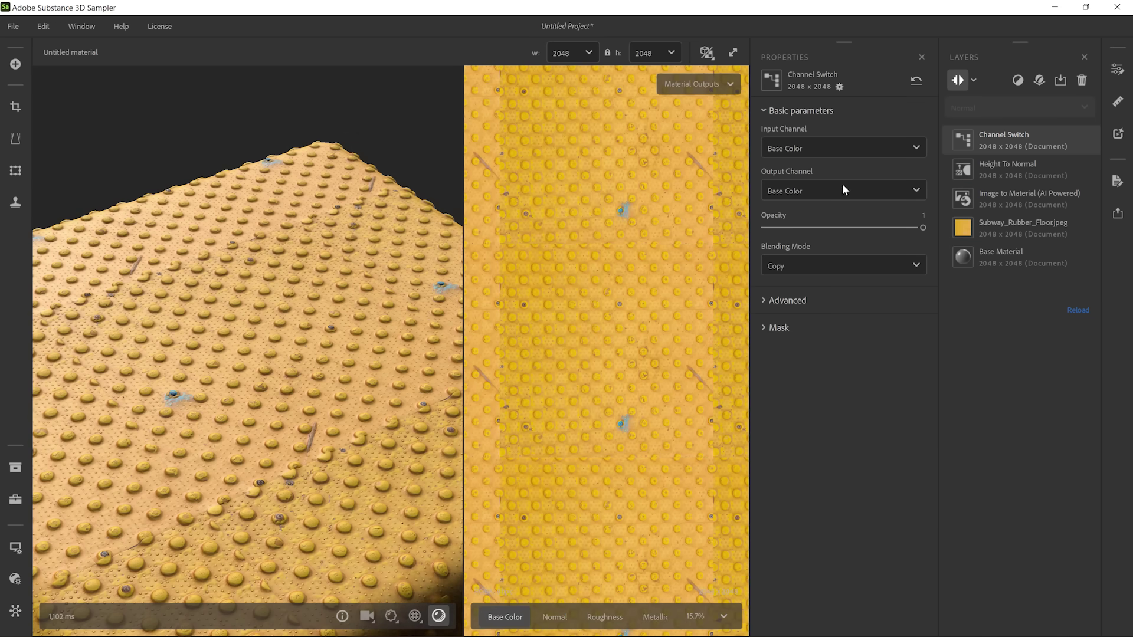
click(857, 148)
scroll(825, 256, down, 2)
scroll(825, 255, down, 2)
scroll(825, 254, down, 2)
scroll(826, 253, down, 2)
scroll(825, 254, down, 2)
scroll(825, 254, down, 2)
scroll(826, 254, down, 2)
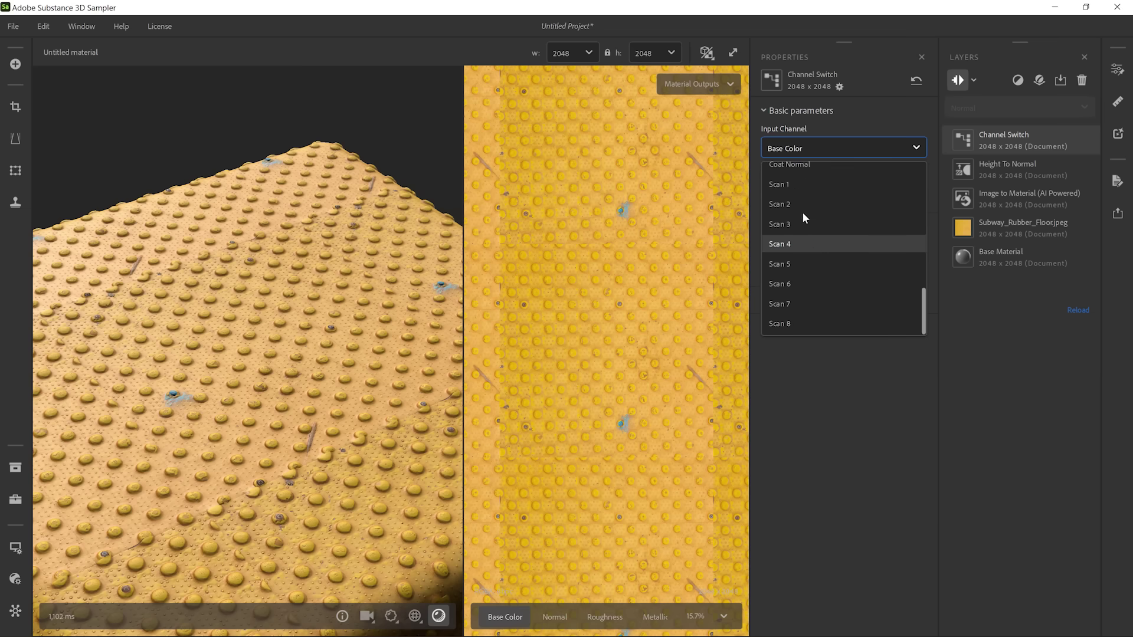
click(842, 188)
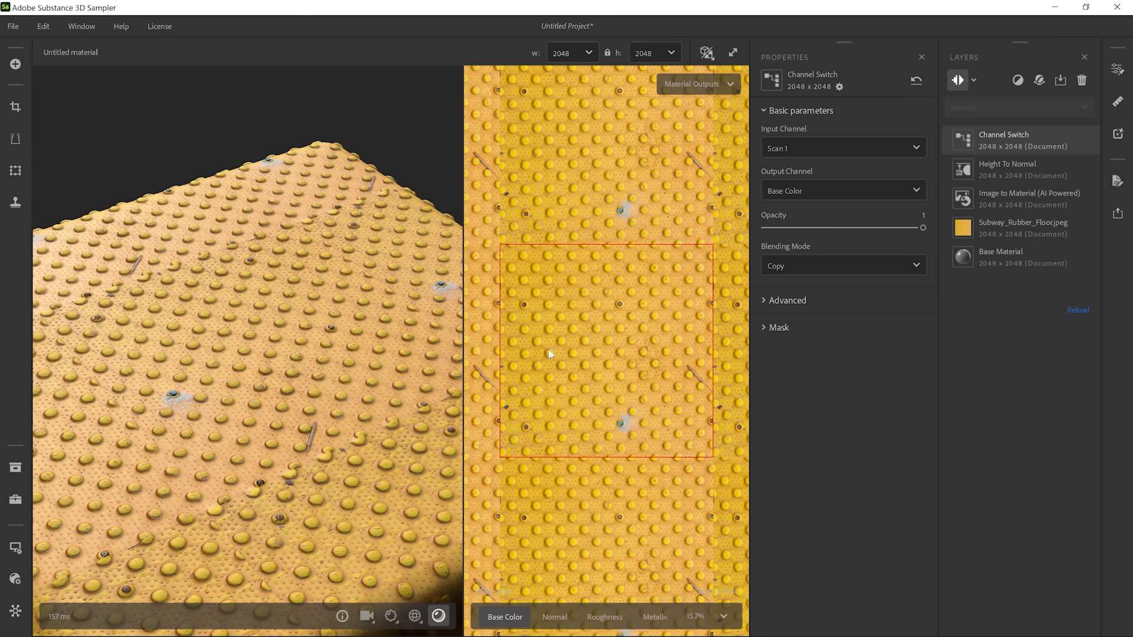
Step: Set Channel Switch opacity 0.27, output channel Roughness and Multiply blending
mouse_move(923, 228)
mouse_down()
mouse_move(785, 229)
mouse_move(885, 235)
mouse_up()
mouse_move(784, 229)
mouse_down()
mouse_move(916, 228)
mouse_move(785, 229)
mouse_move(820, 227)
mouse_move(808, 228)
mouse_up()
click(797, 190)
click(784, 237)
click(795, 265)
click(794, 345)
click(507, 617)
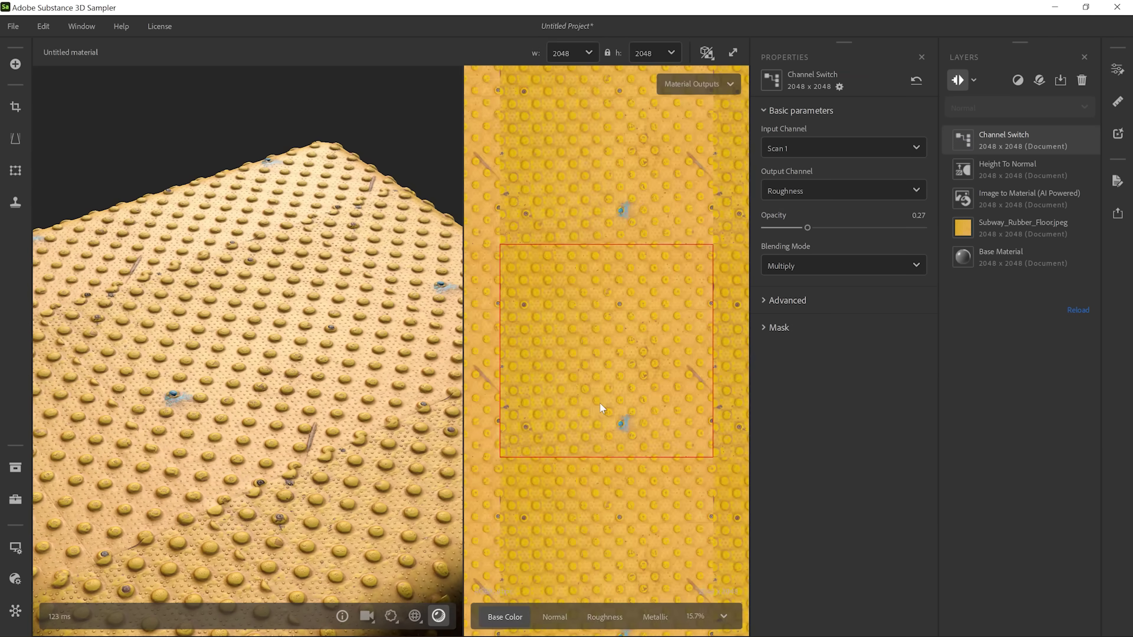
scroll(599, 402, down, 5)
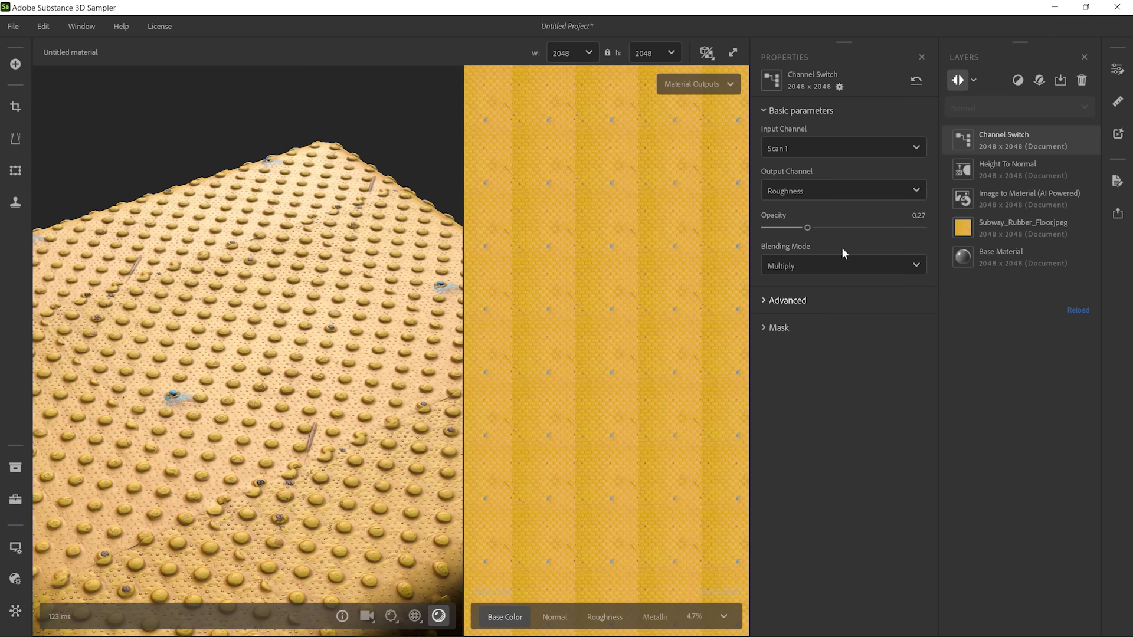
Step: Add an Equalize layer with radius 14.96 and a per-channel base colour radius of 3.28
click(1019, 80)
text(equ)
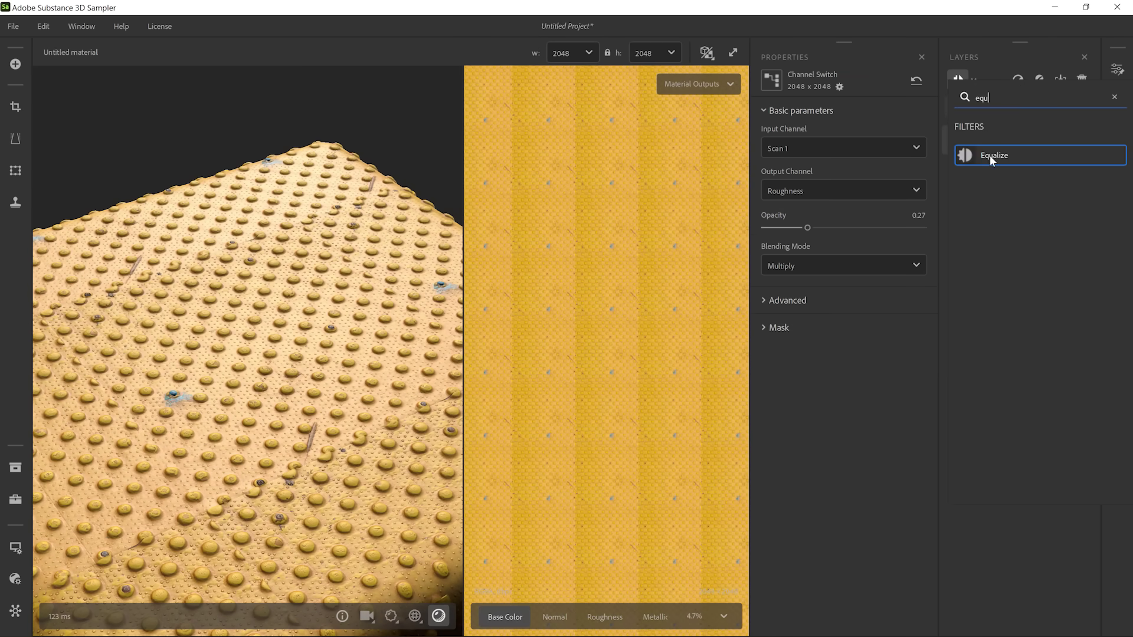
click(990, 154)
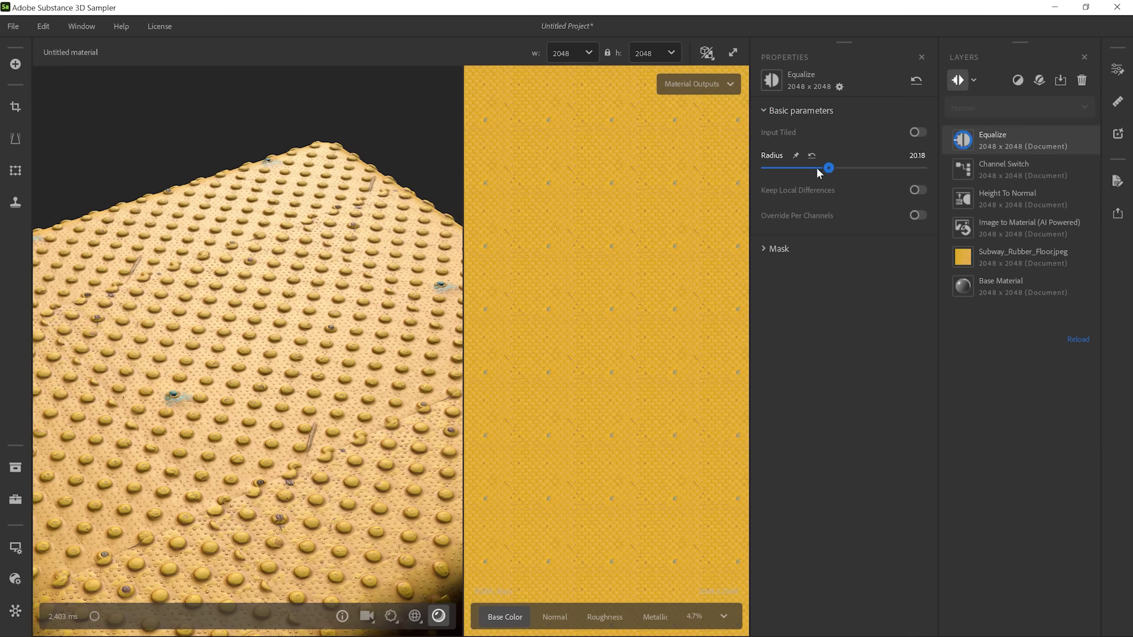
drag(815, 170, 812, 170)
click(788, 275)
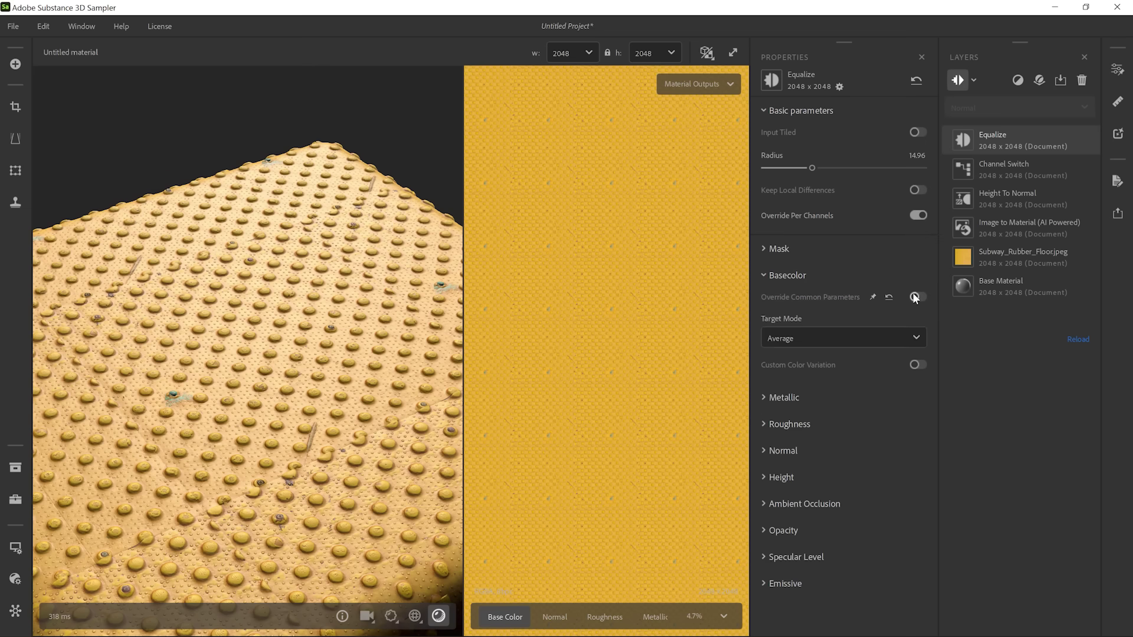
drag(833, 354, 785, 360)
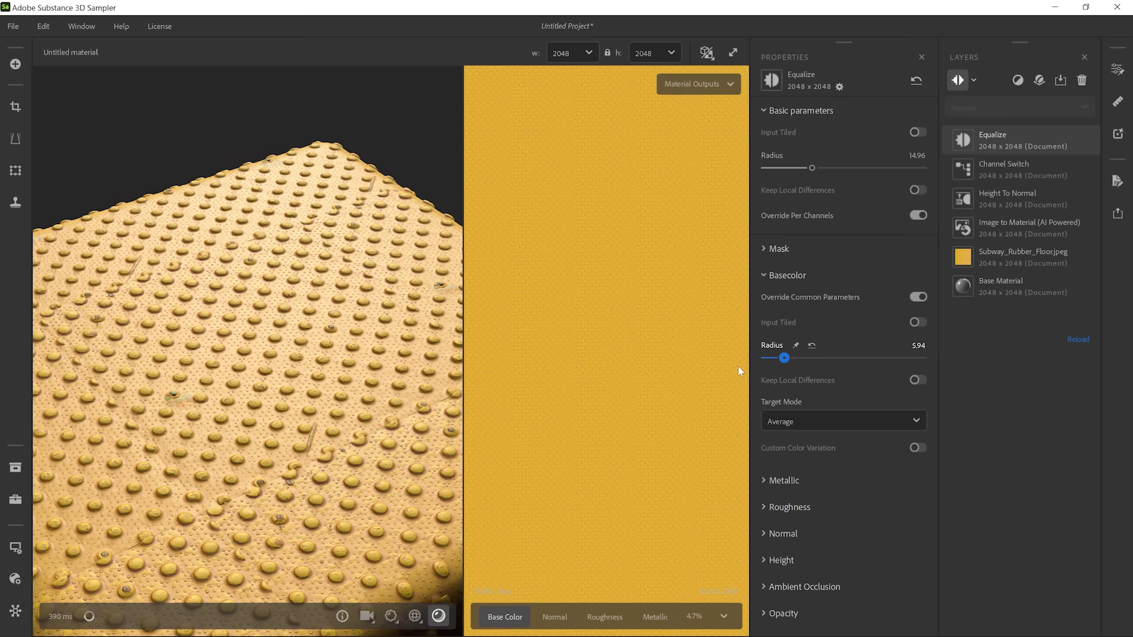
scroll(607, 366, up, 5)
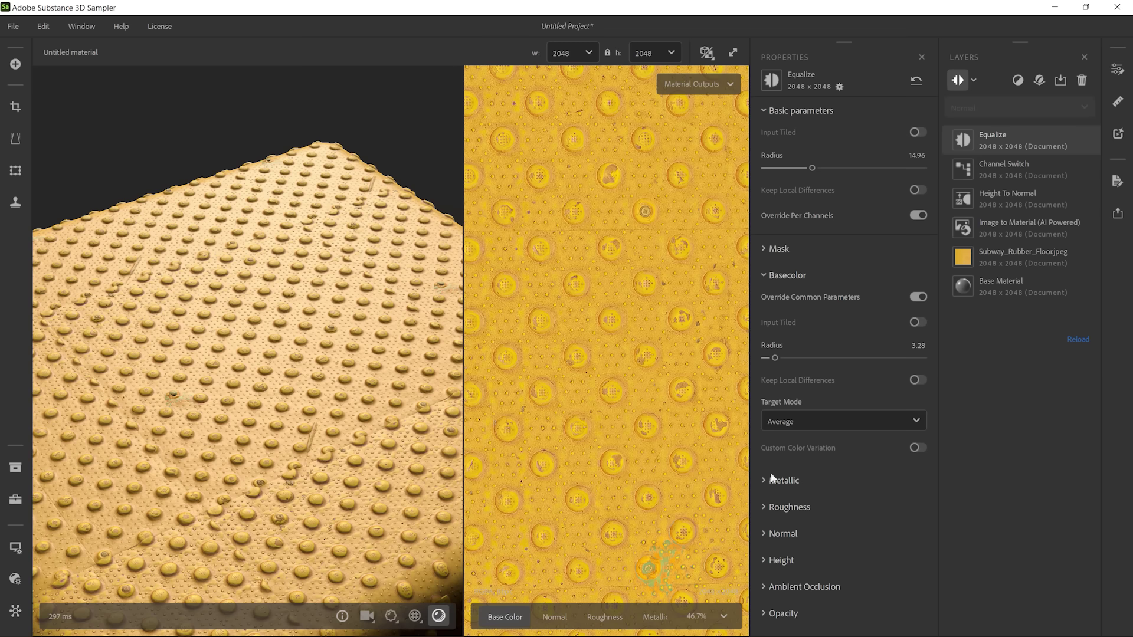
Step: Turn on a custom mask for the Equalize layer and start painting it
click(817, 275)
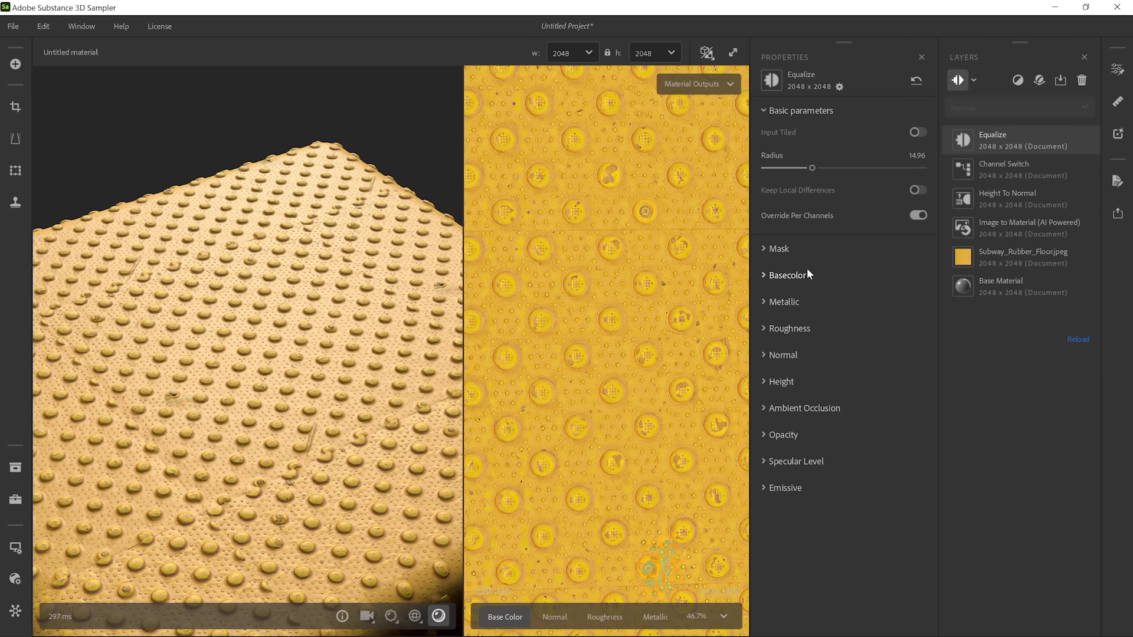
click(785, 252)
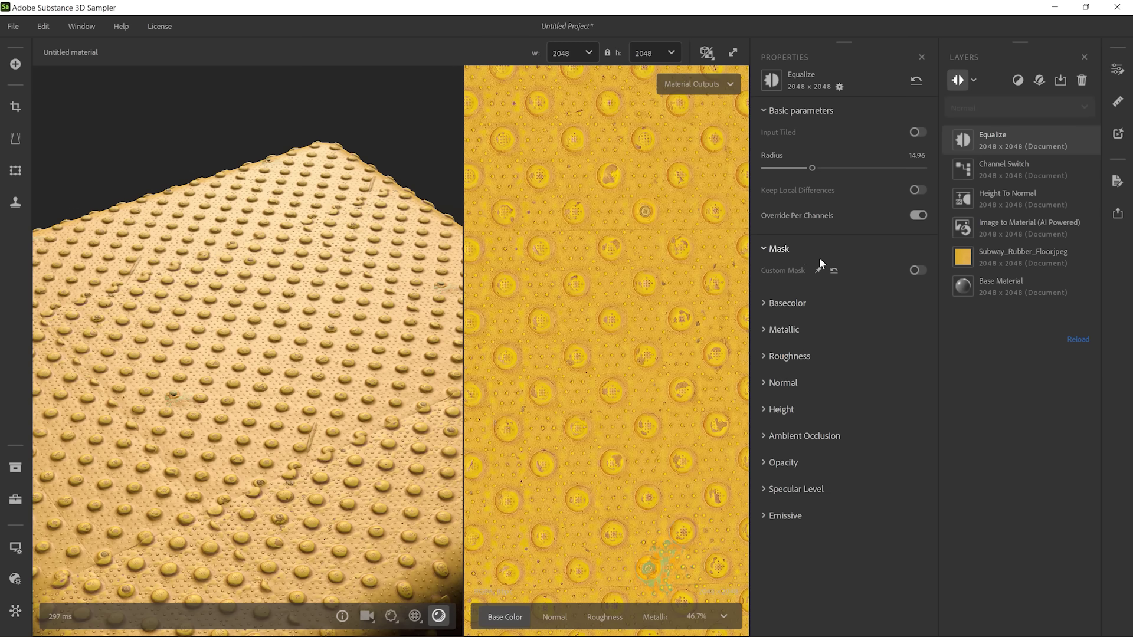
click(917, 271)
click(917, 356)
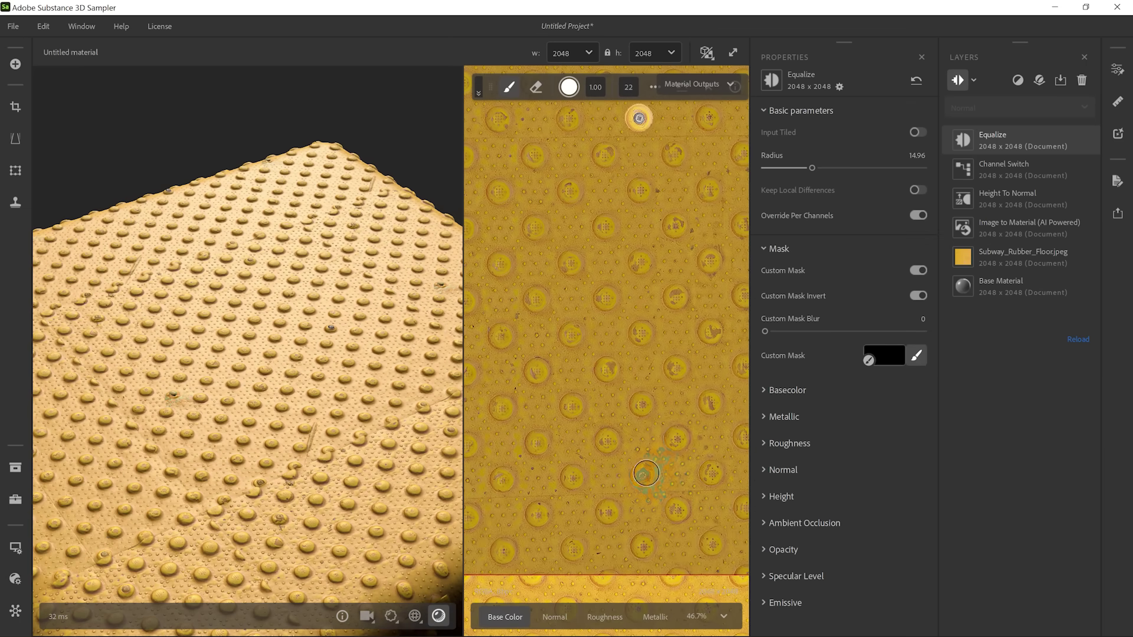
Step: Paint the custom mask over a spot on the tile, then pull the view back to the whole tile
drag(643, 475, 659, 460)
middle_drag(625, 452, 626, 426)
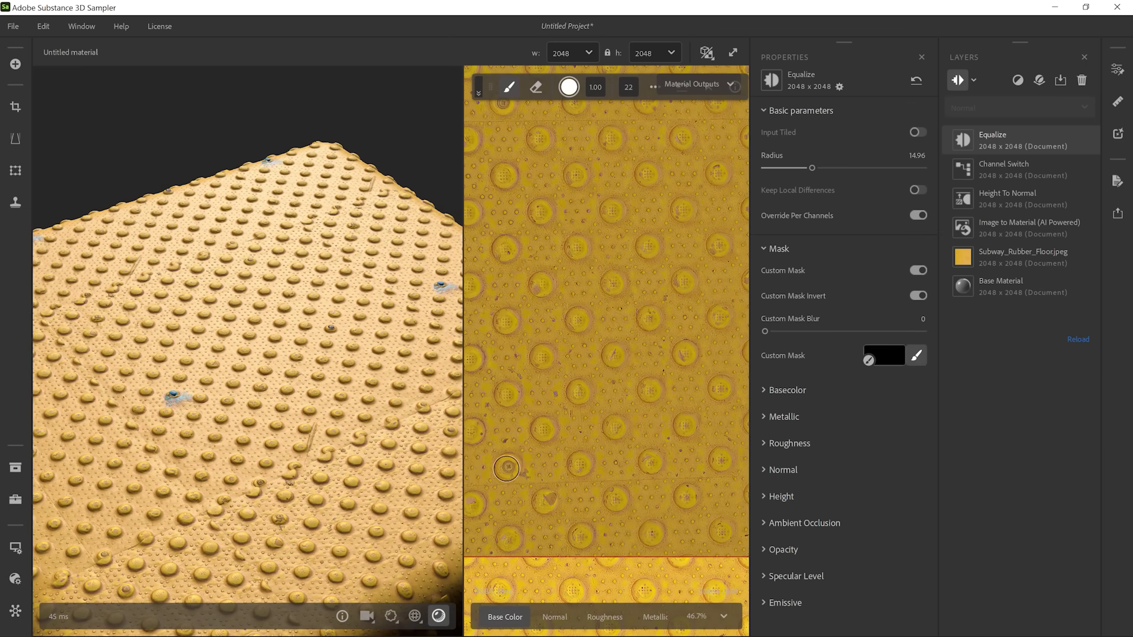
middle_drag(531, 538, 560, 314)
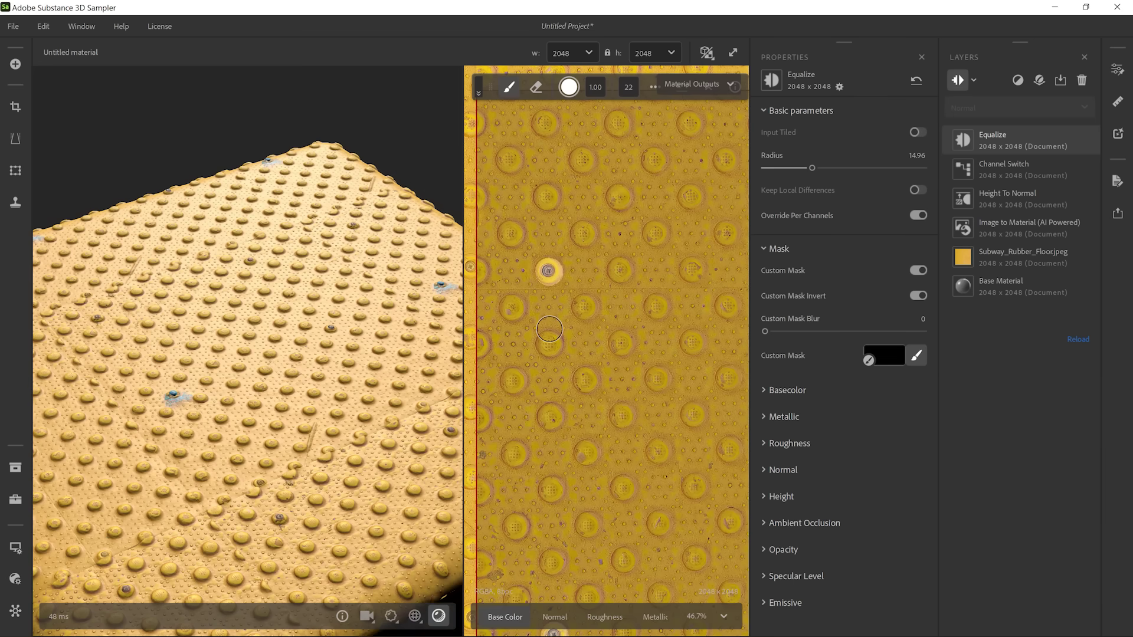
mouse_move(331, 331)
mouse_down()
mouse_move(345, 380)
mouse_move(355, 366)
mouse_up()
scroll(580, 261, down, 5)
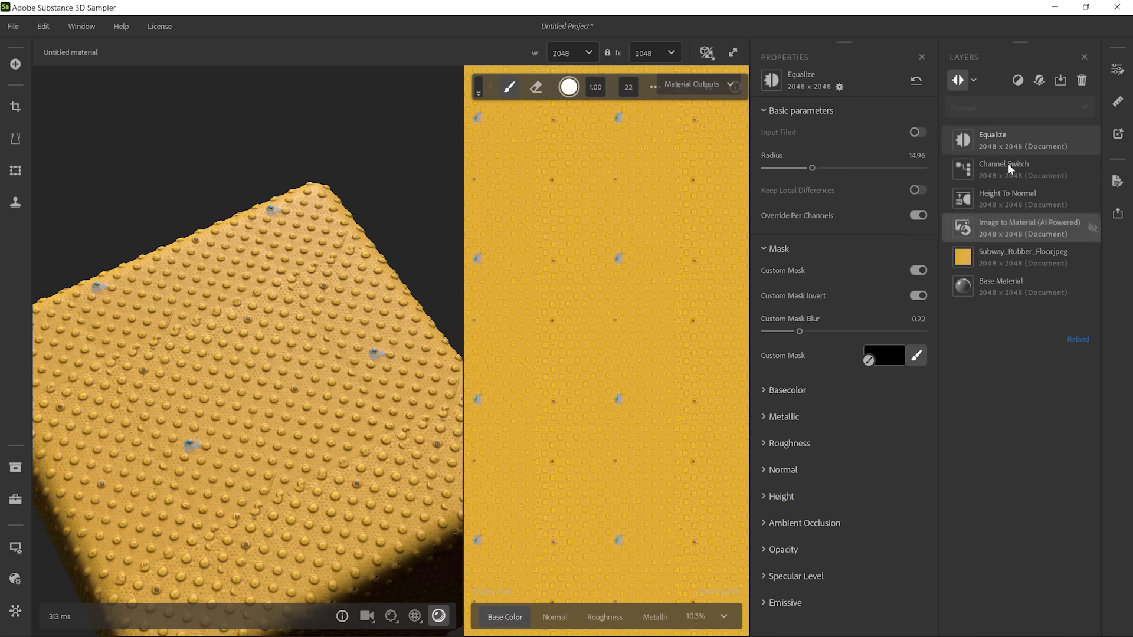
Step: Add a Paint Warp layer, view the Height channel, and enable Straighten
click(1017, 80)
text(paint)
click(996, 183)
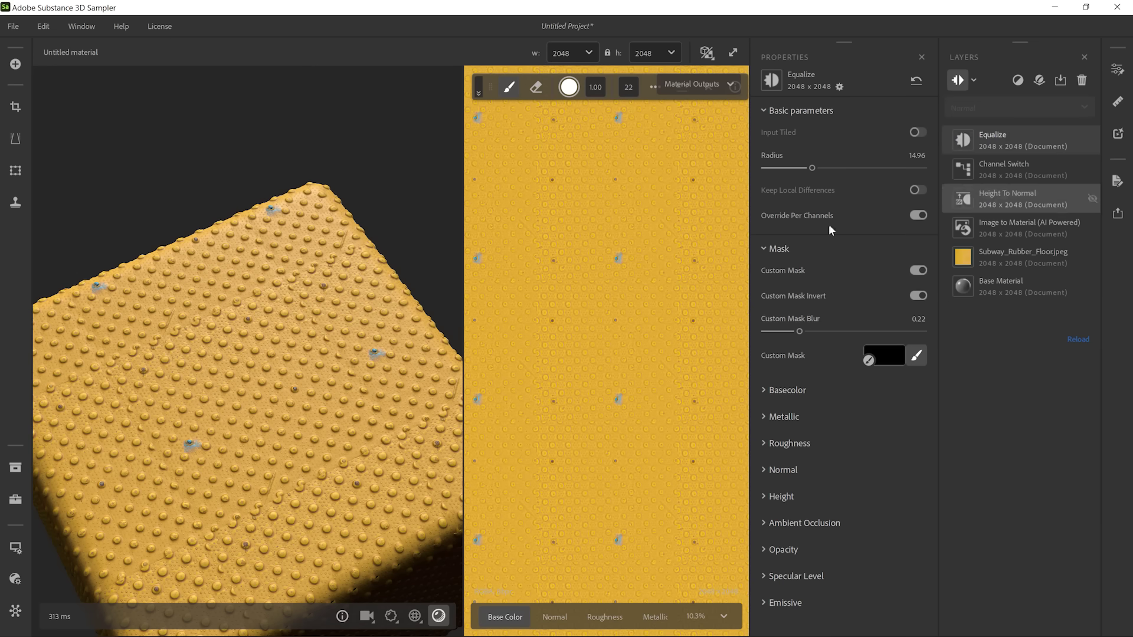
drag(520, 627, 543, 627)
click(618, 616)
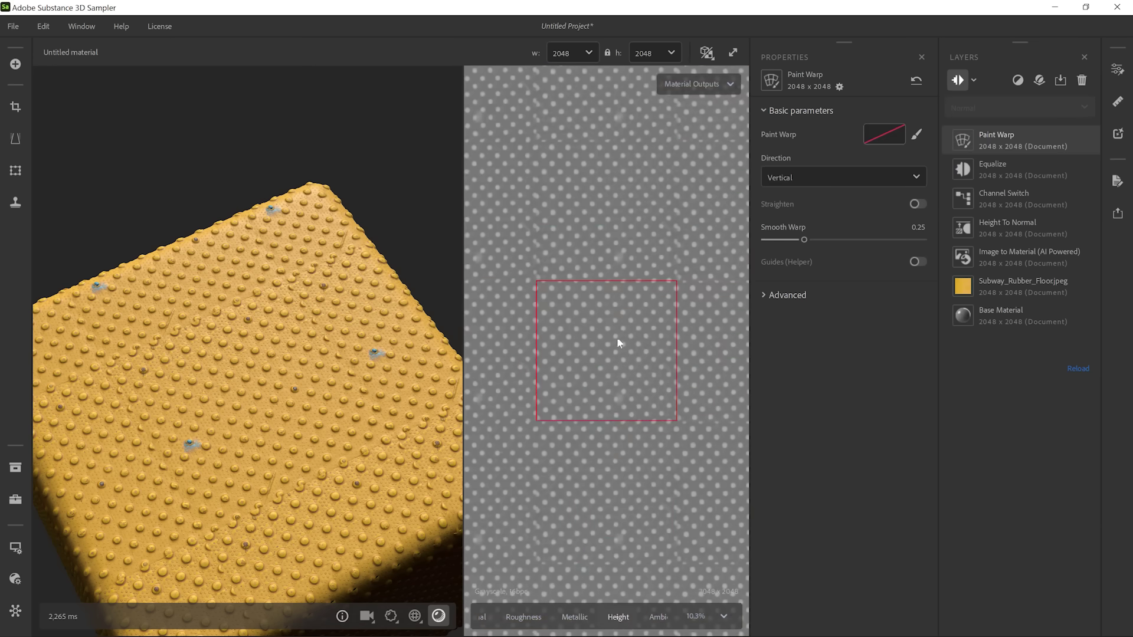
click(918, 205)
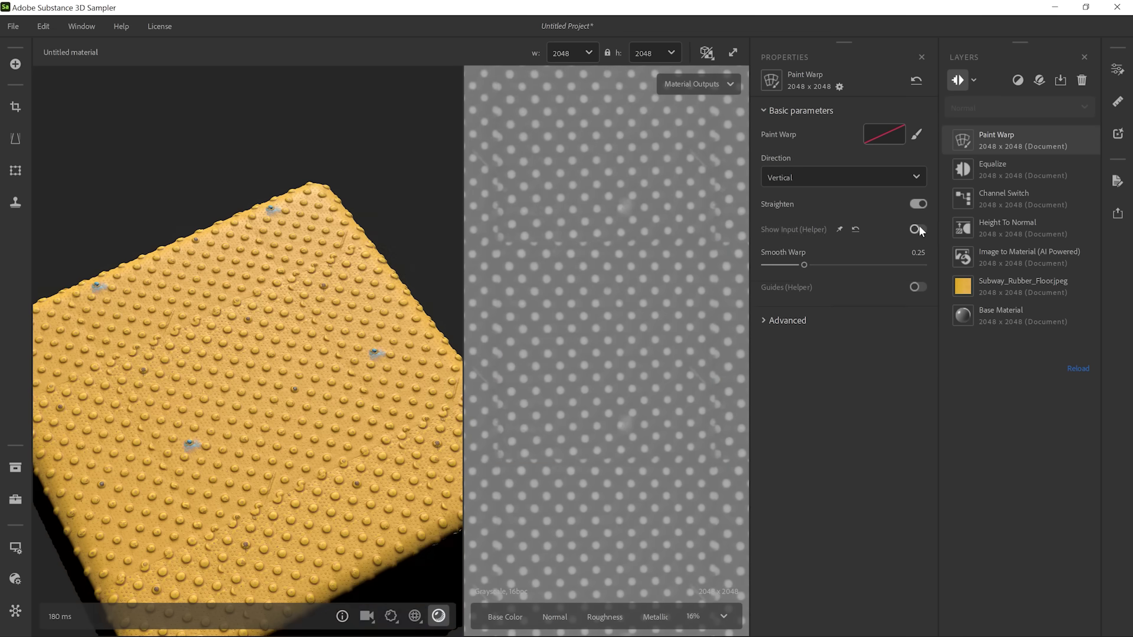
Step: Set the warp brush size to 15 and show only the 2D texture view
click(915, 136)
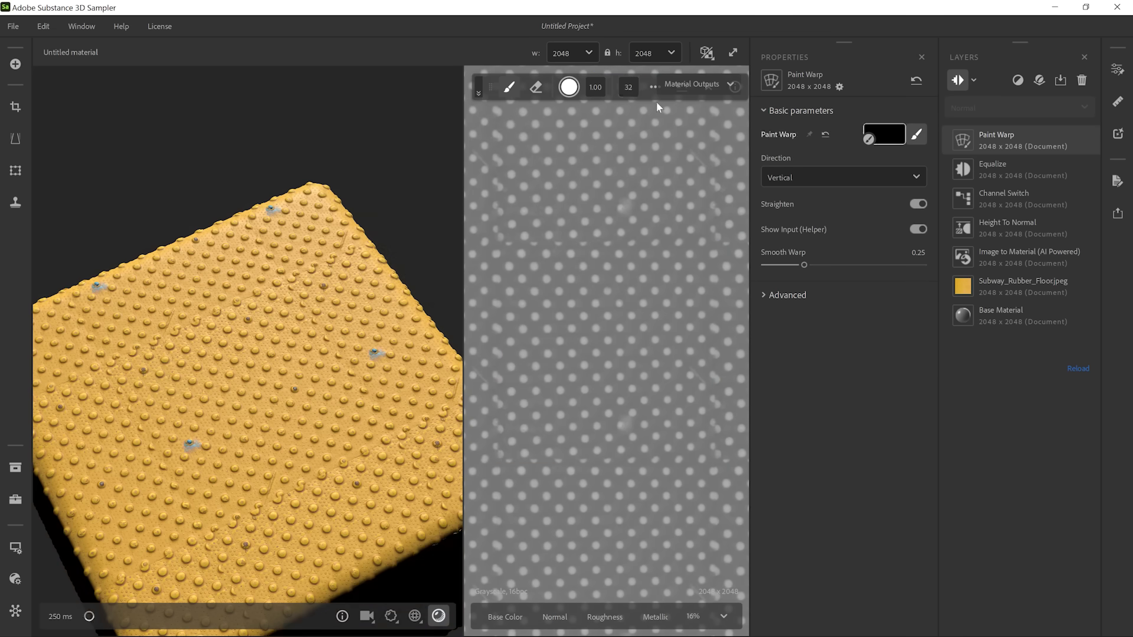
text(15)
key(Return)
click(705, 53)
click(688, 119)
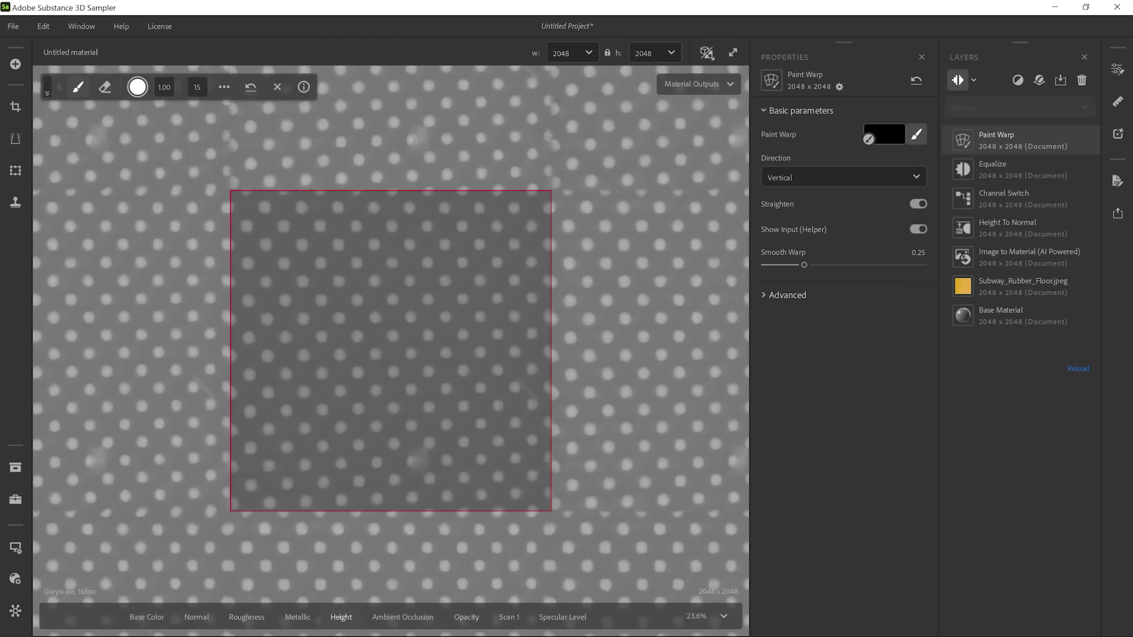
Step: Draw five straight vertical warp lines down the tile, then hide Show Input
click(216, 152)
shift+click(223, 560)
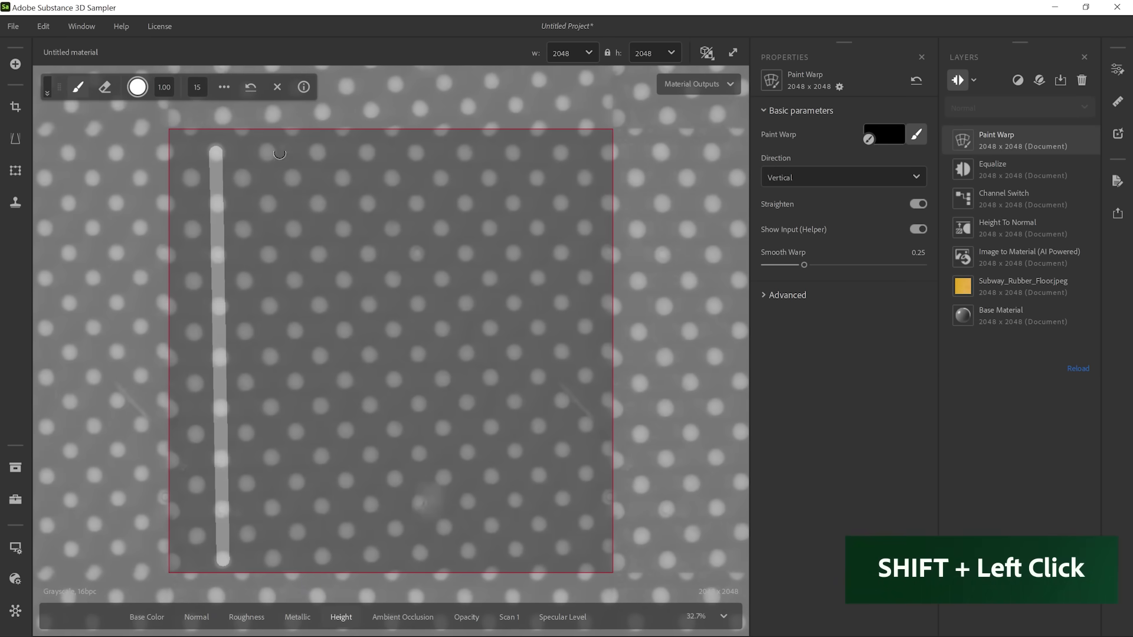
shift+click(321, 557)
click(416, 153)
shift+click(420, 555)
click(512, 153)
shift+click(516, 549)
click(584, 174)
shift+click(587, 549)
click(917, 229)
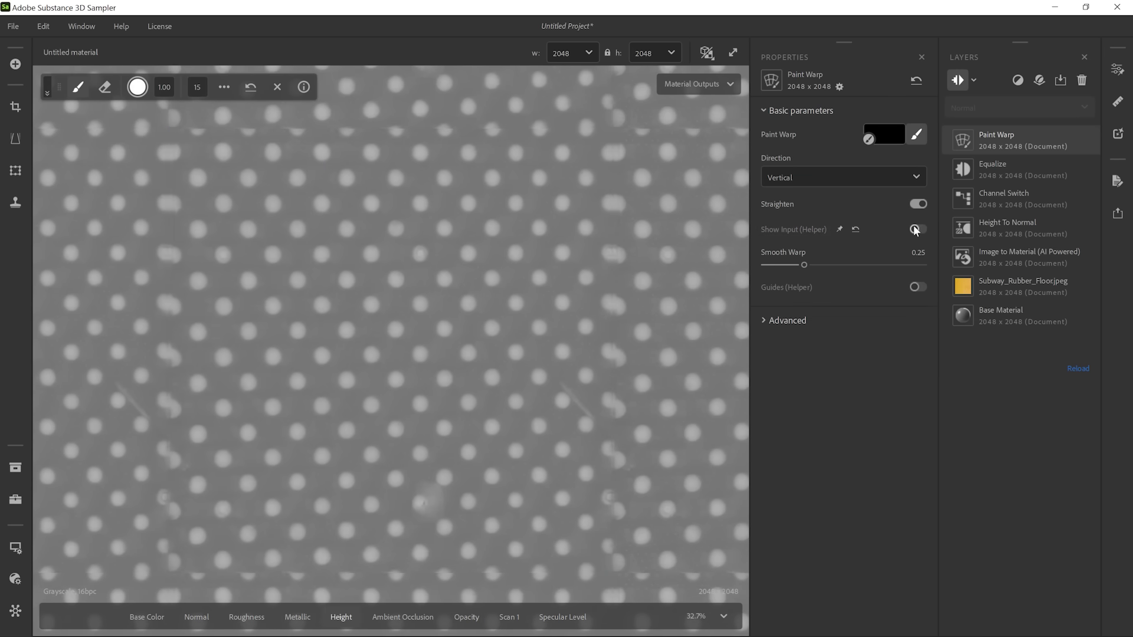
Step: Add a second Paint Warp layer with Direction set to Horizontal
click(1000, 87)
text(paint)
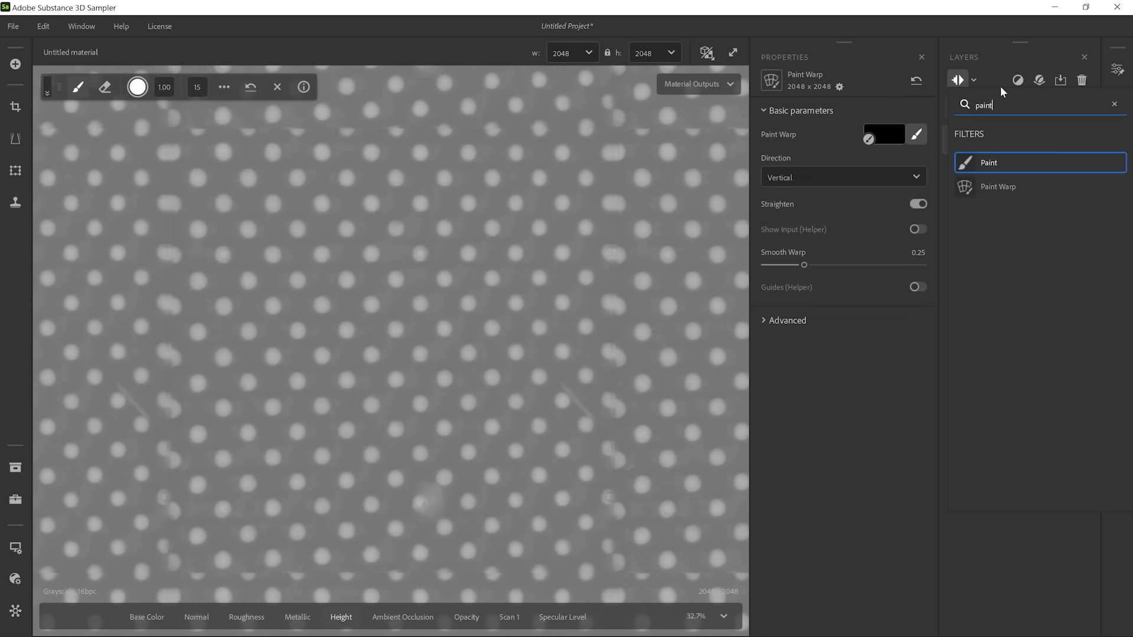
click(991, 190)
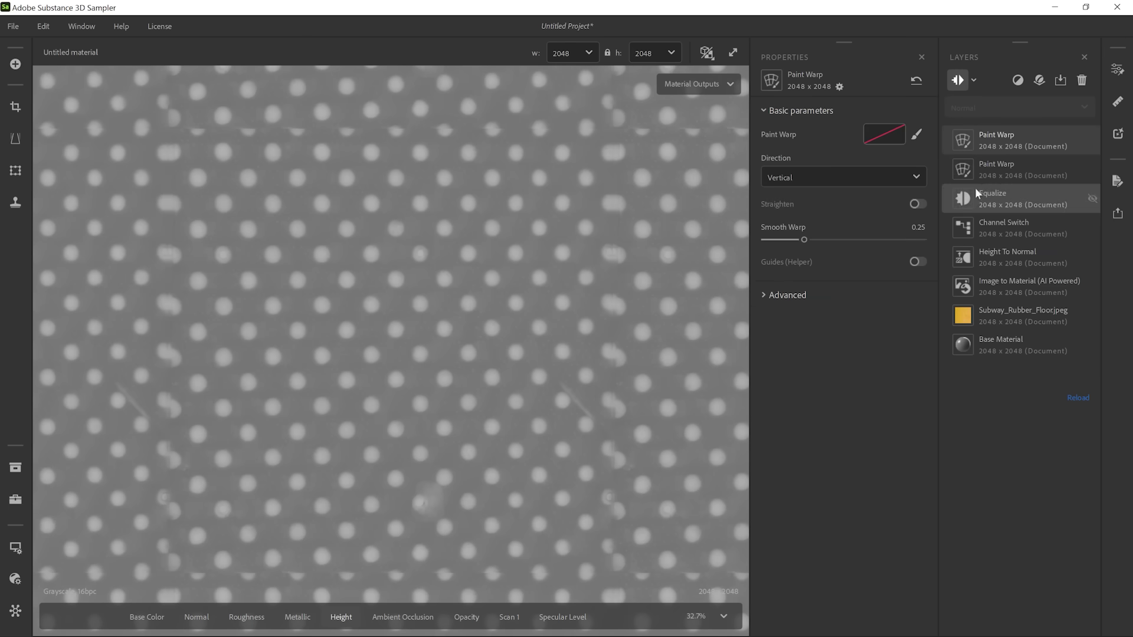
click(865, 176)
click(802, 223)
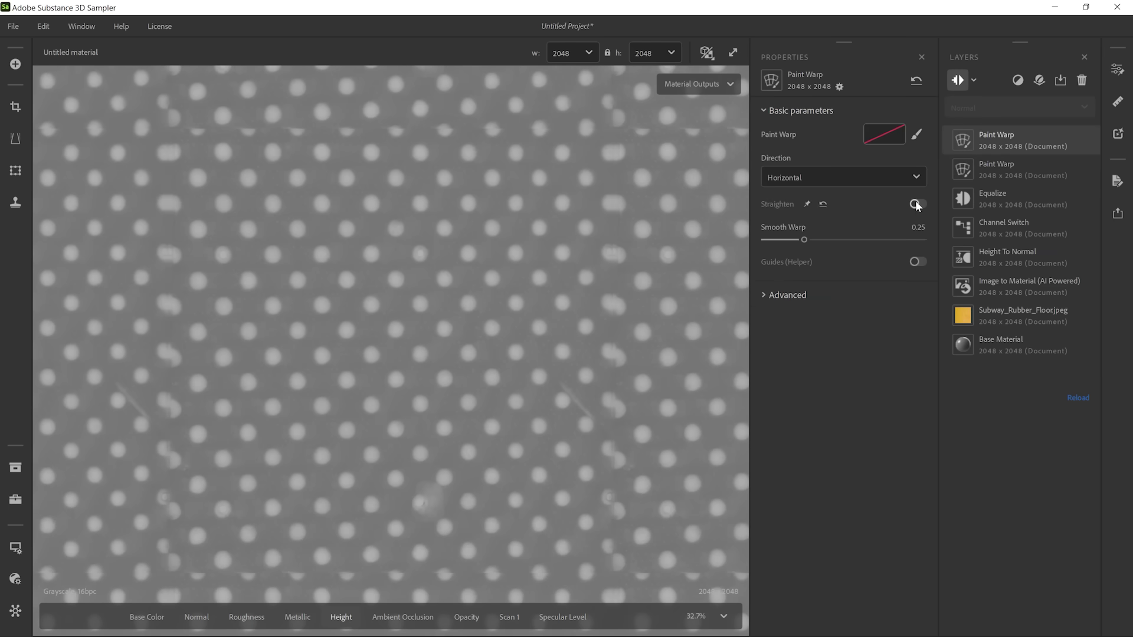
click(916, 134)
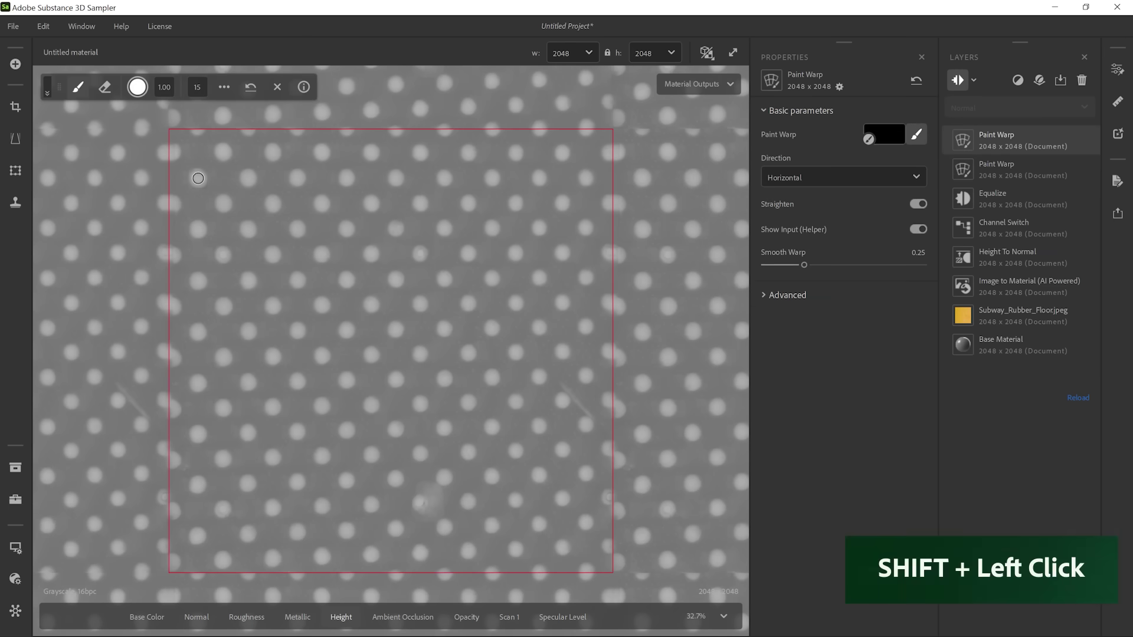
Step: Draw five straight horizontal warp lines across the tile, then hide Show Input
click(198, 177)
shift+click(590, 177)
shift+click(581, 277)
click(198, 383)
shift+click(591, 376)
click(198, 485)
shift+click(590, 473)
click(194, 547)
shift+click(591, 530)
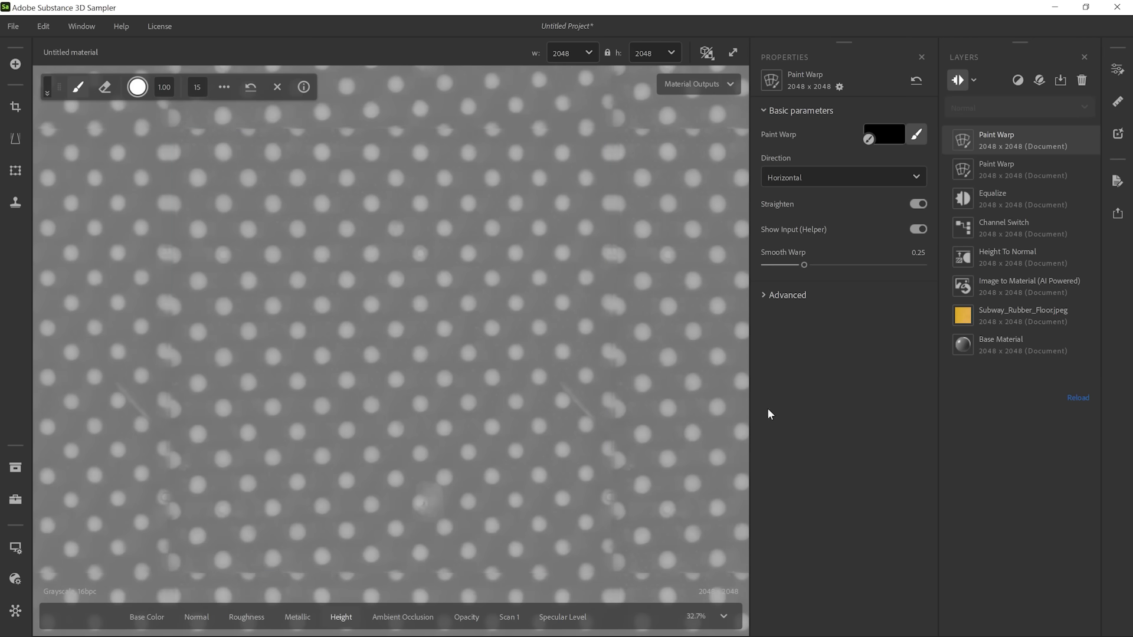
click(918, 229)
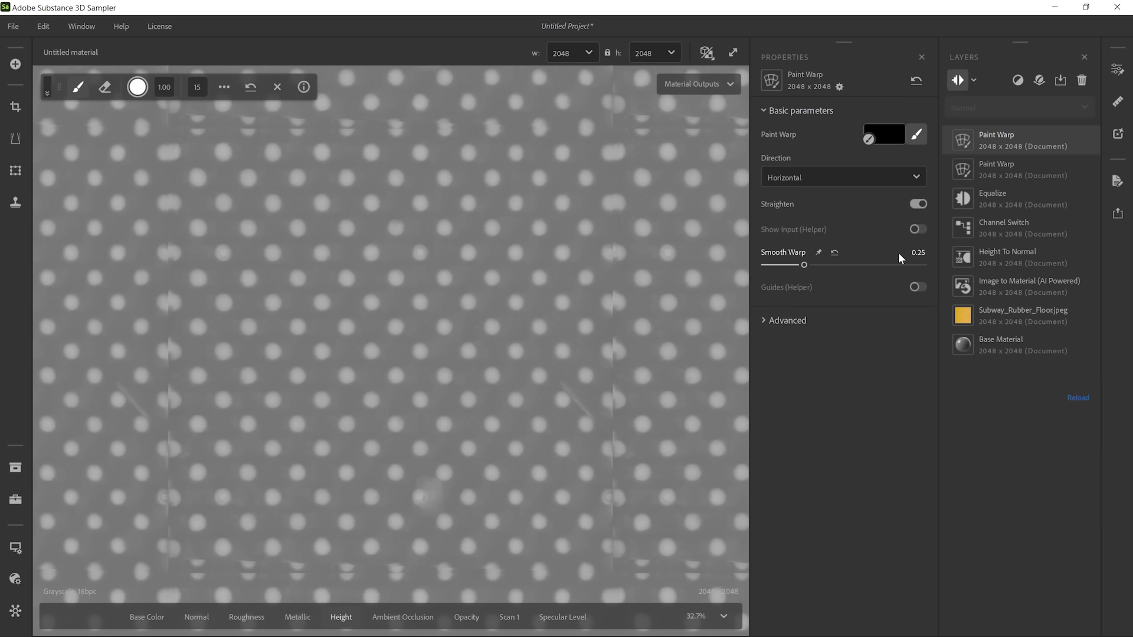
Step: Add a Tiling layer and drag its frame edges inward to tighten the tile area
click(1018, 80)
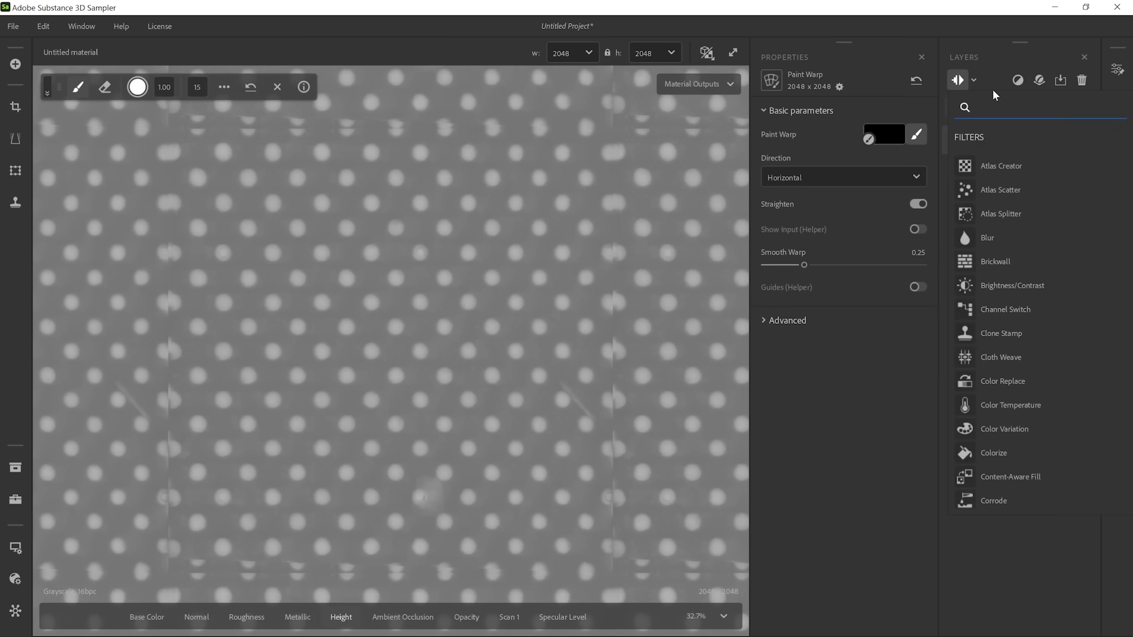
text(tili)
click(1003, 166)
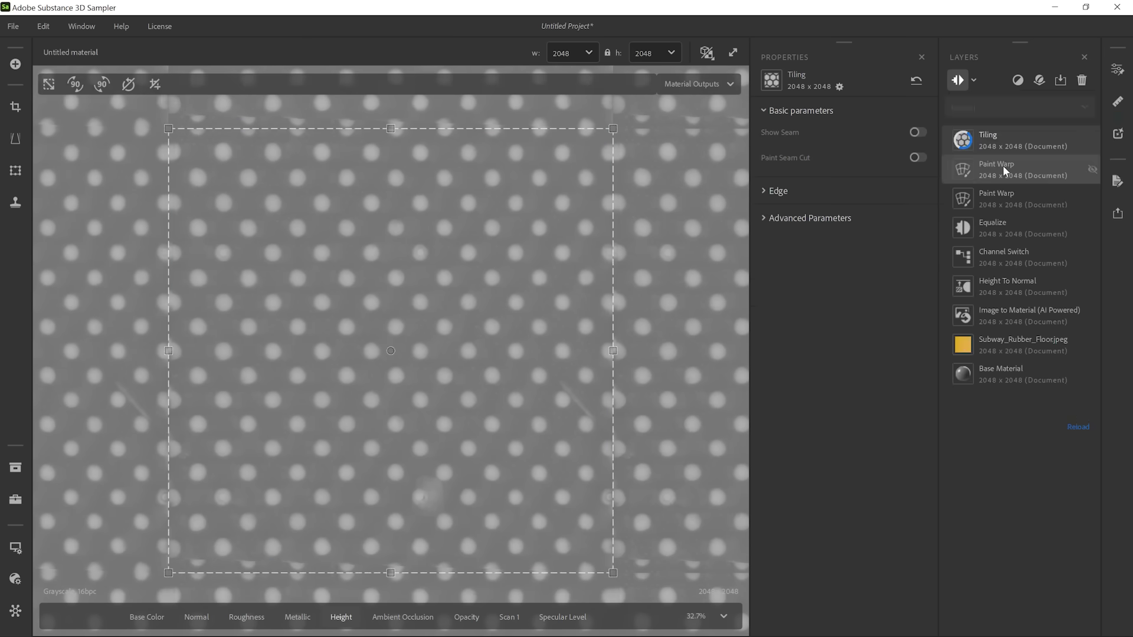
drag(608, 349, 591, 348)
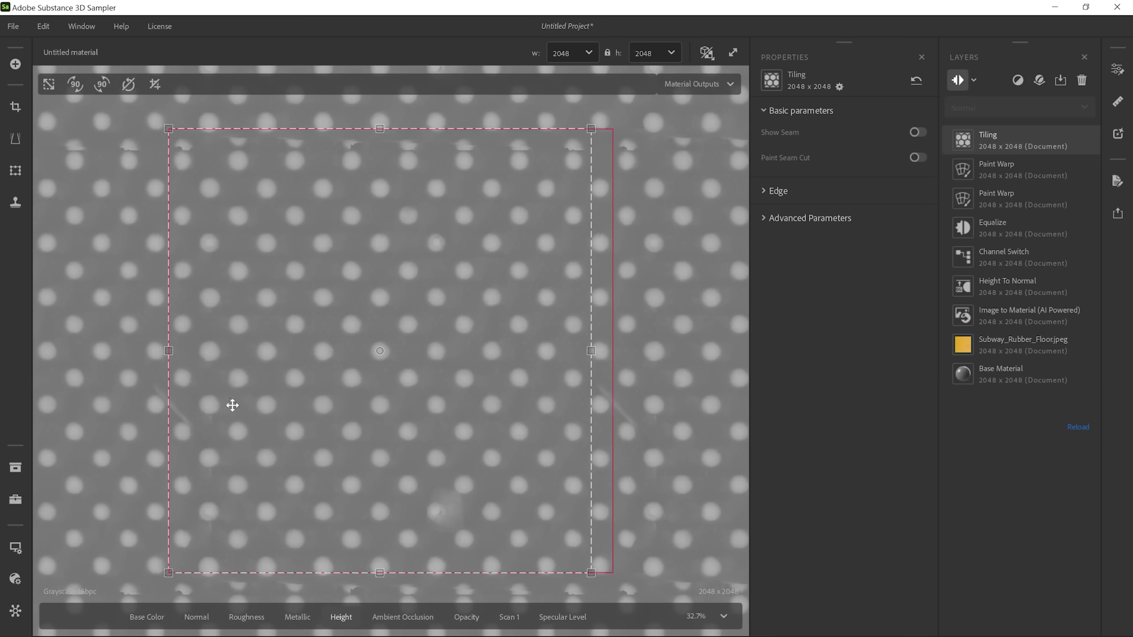
drag(383, 566, 379, 552)
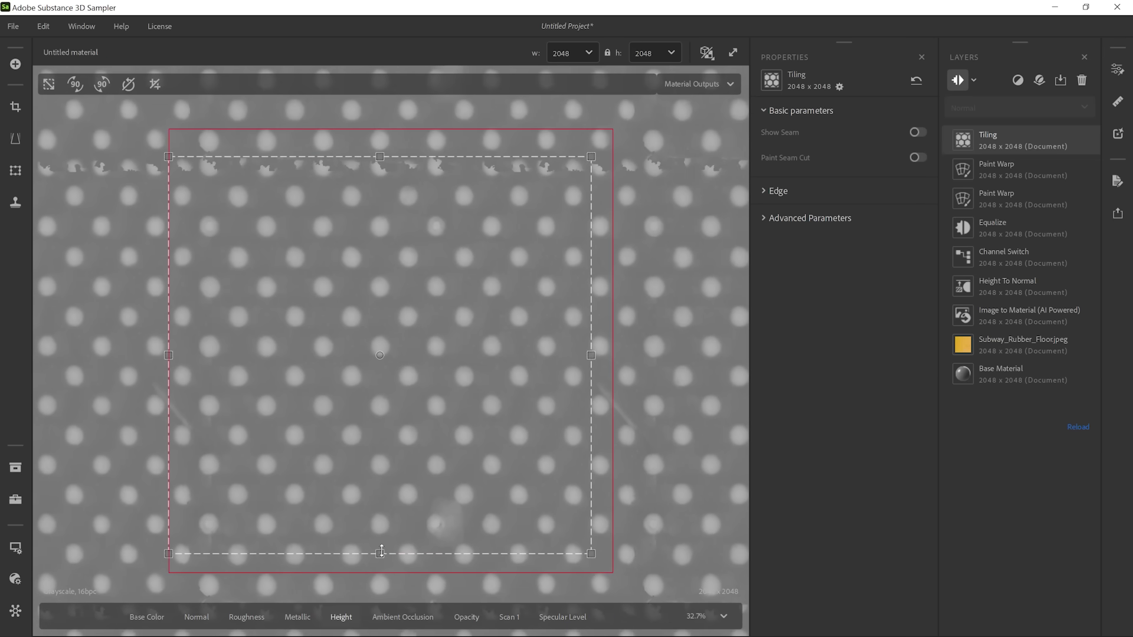
drag(384, 177, 400, 229)
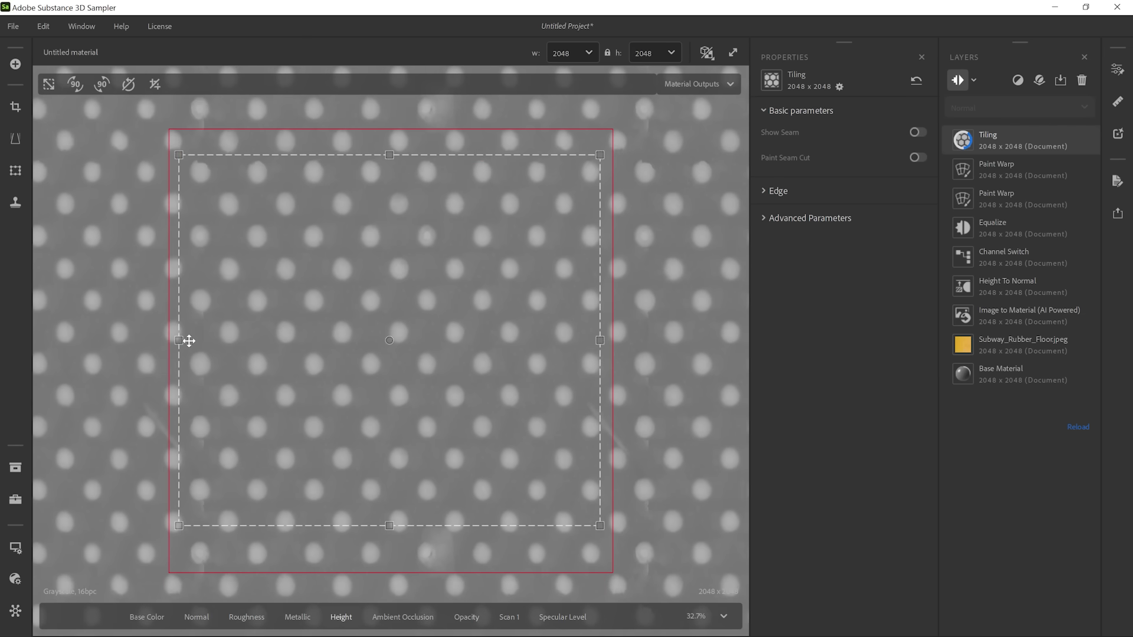
drag(178, 340, 237, 346)
drag(445, 304, 431, 306)
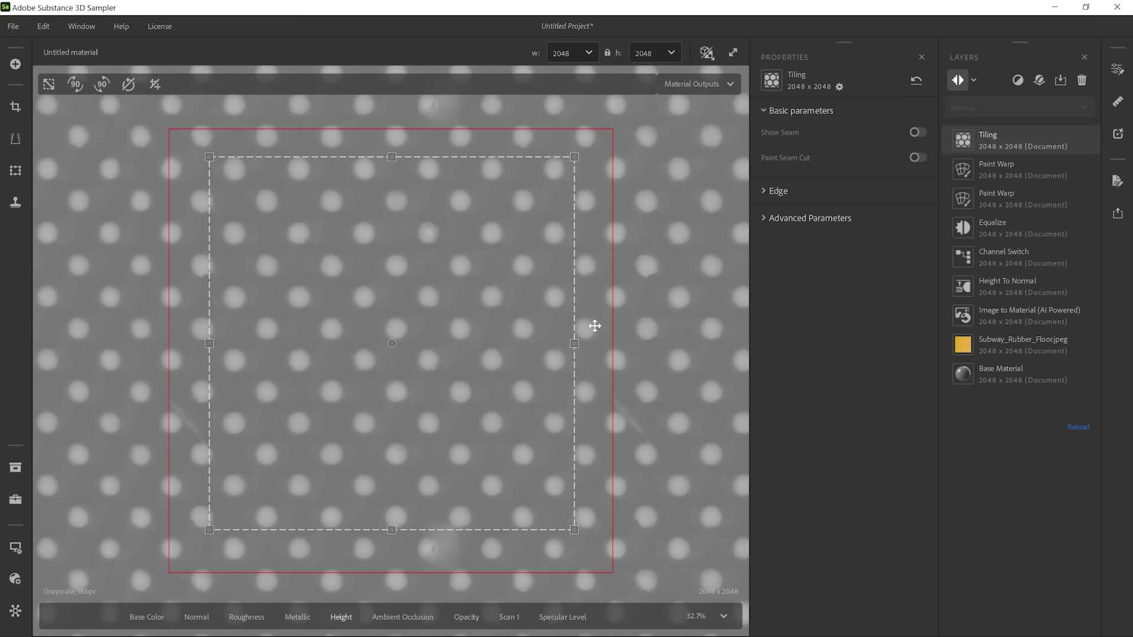
click(775, 191)
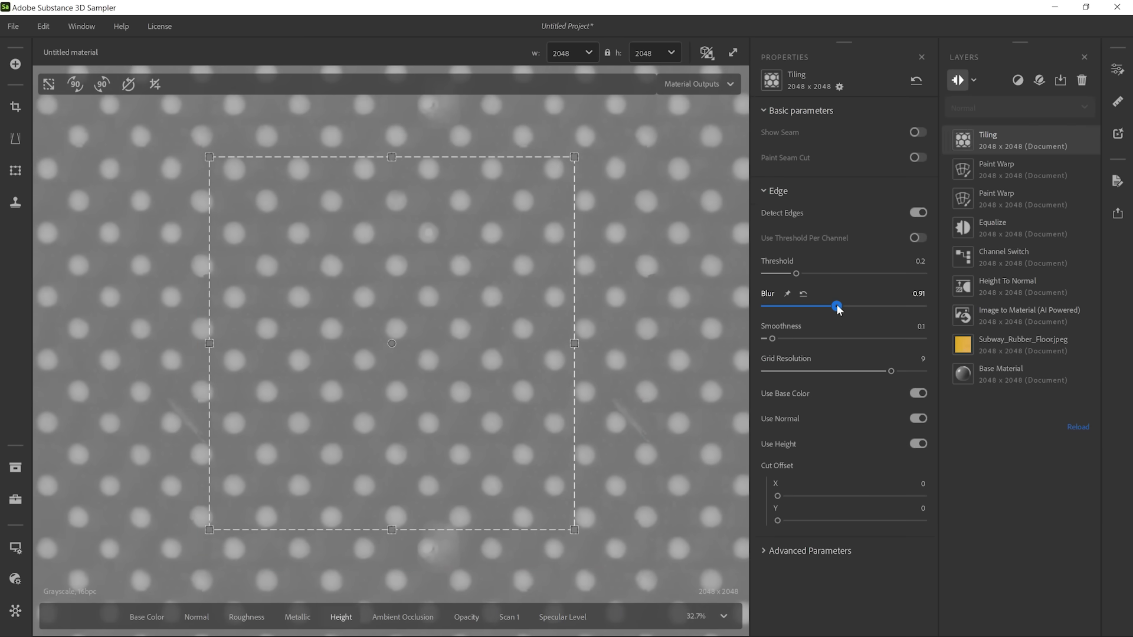
Step: Switch to the 3D/2D split view and orbit the cube to preview the studded rubber
click(709, 54)
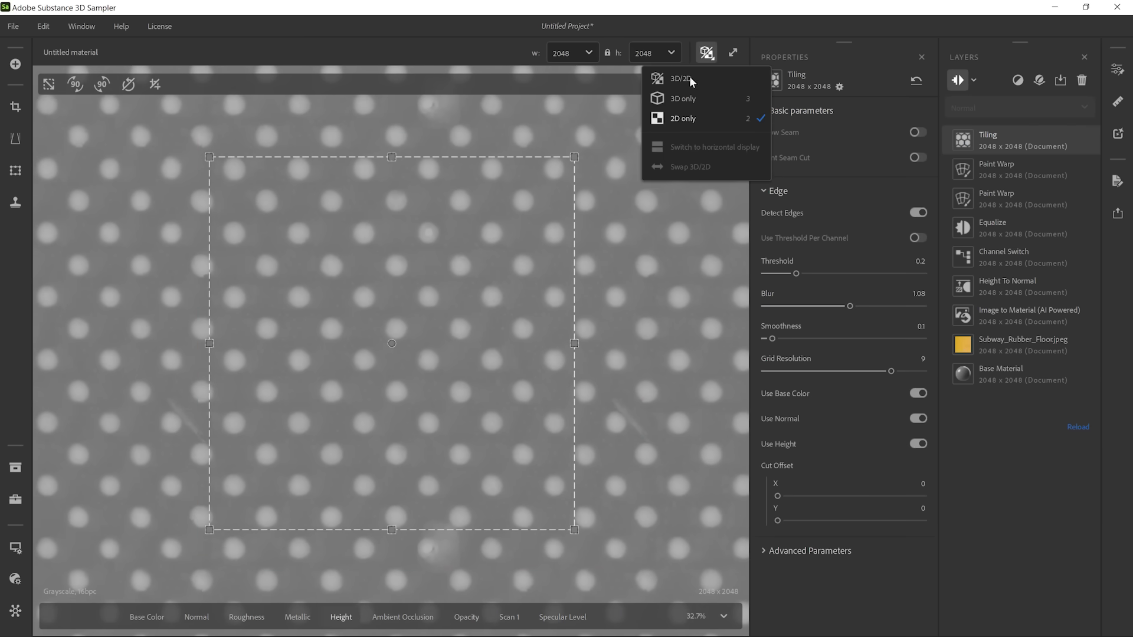
click(684, 78)
mouse_move(291, 388)
mouse_down()
mouse_move(307, 416)
mouse_move(316, 328)
mouse_move(303, 376)
mouse_move(352, 378)
mouse_up()
scroll(518, 310, down, 3)
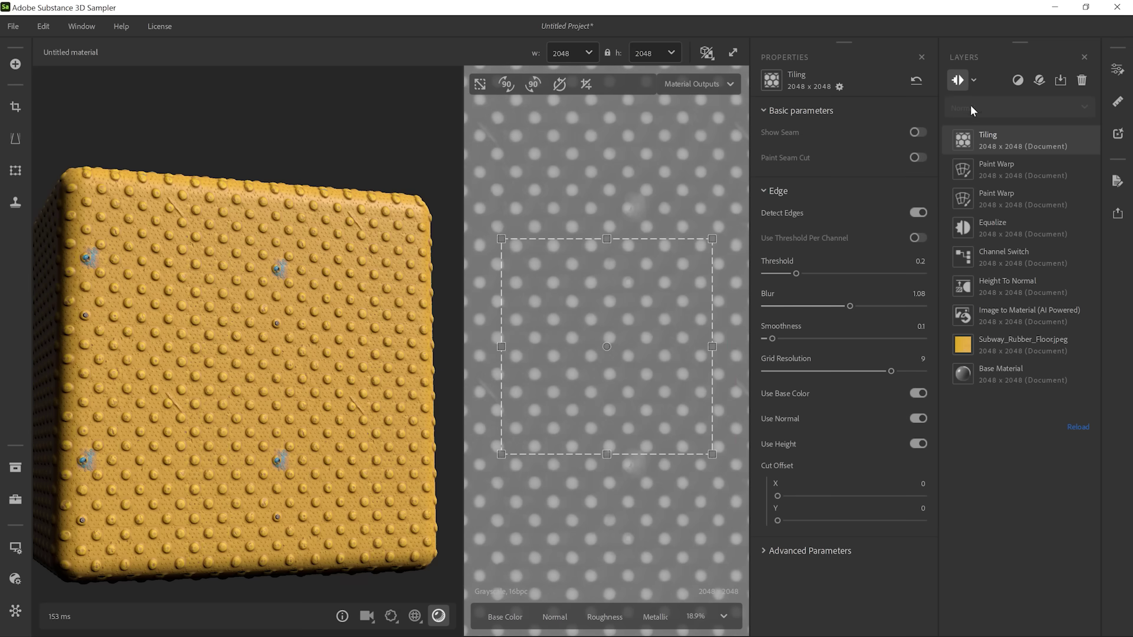
Step: Add a Clone Stamp layer and paint out the blue rivet stain, threshold 0.15, blur 0.31
click(1019, 81)
text(clone)
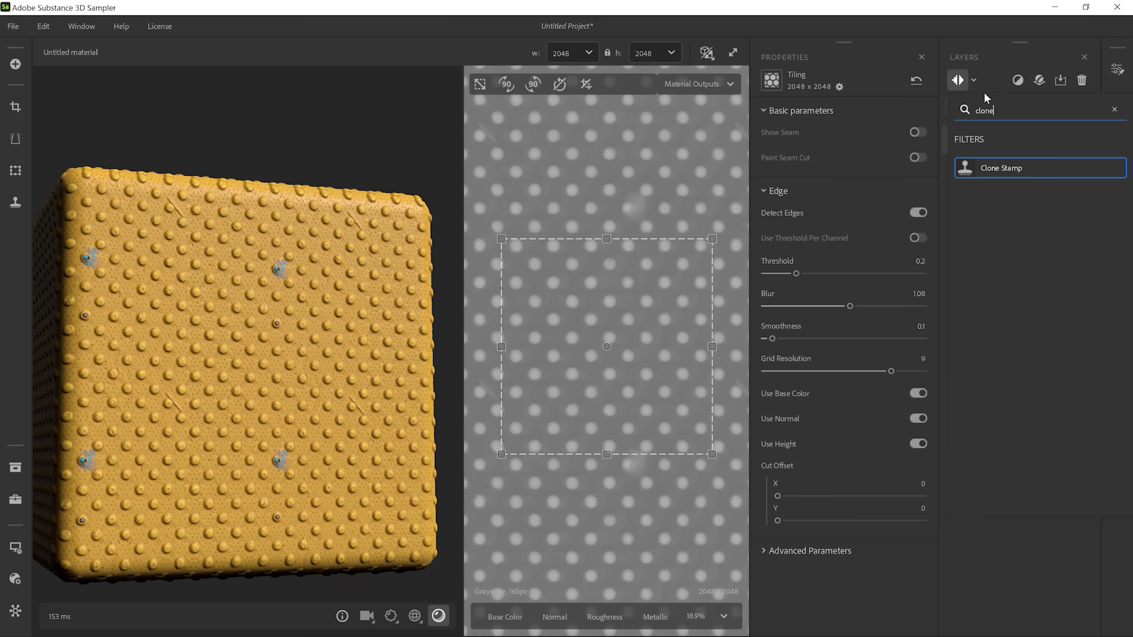
click(994, 169)
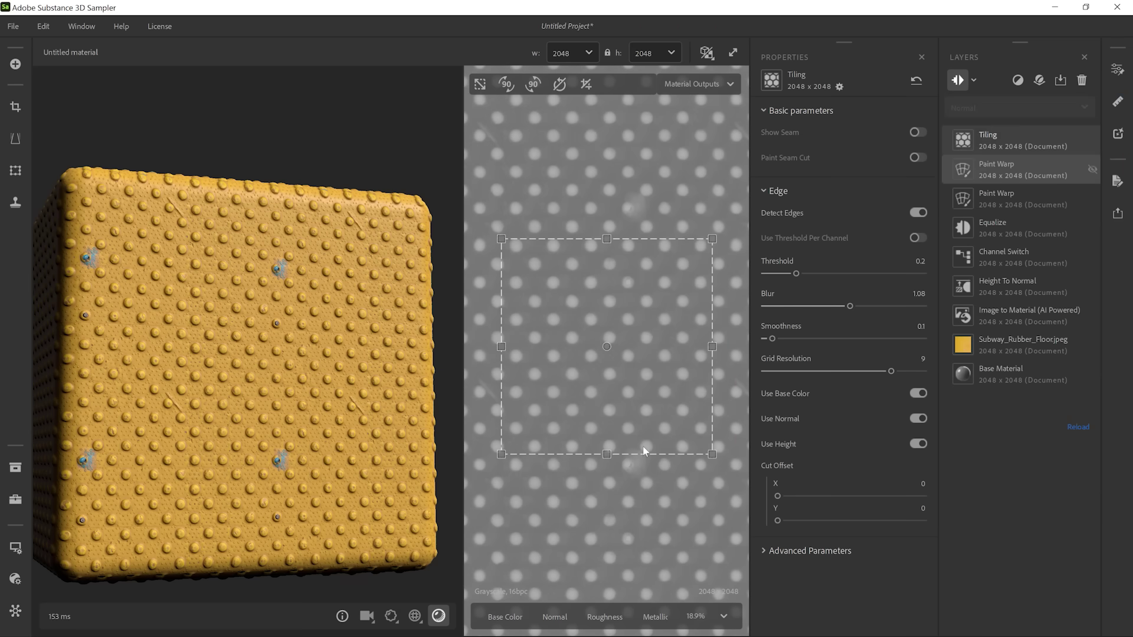
click(507, 616)
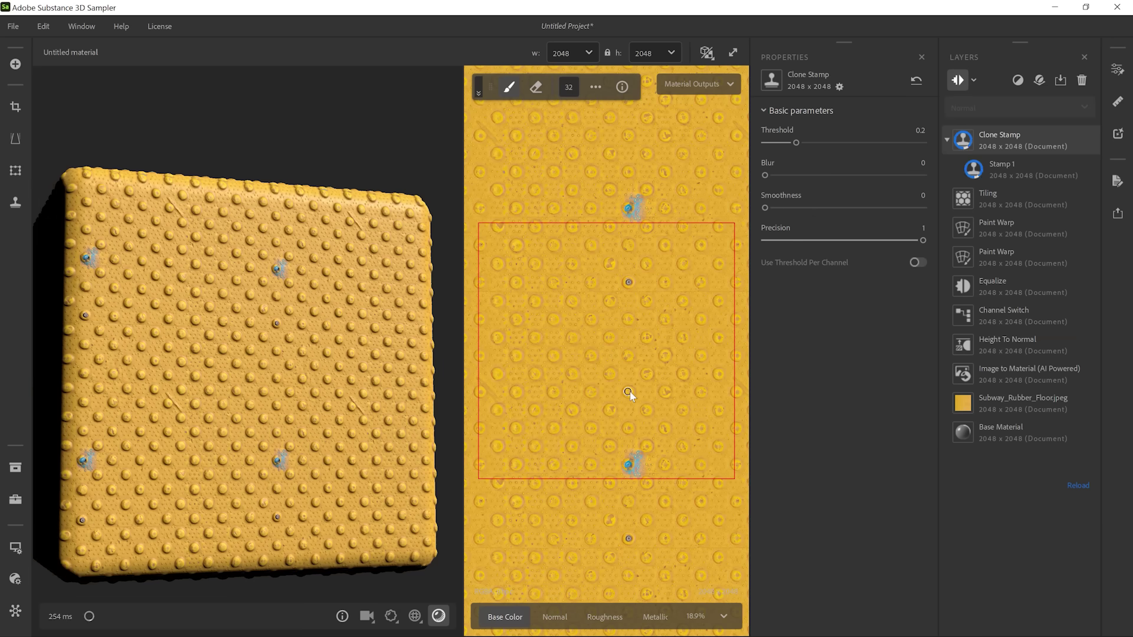
scroll(627, 384, up, 3)
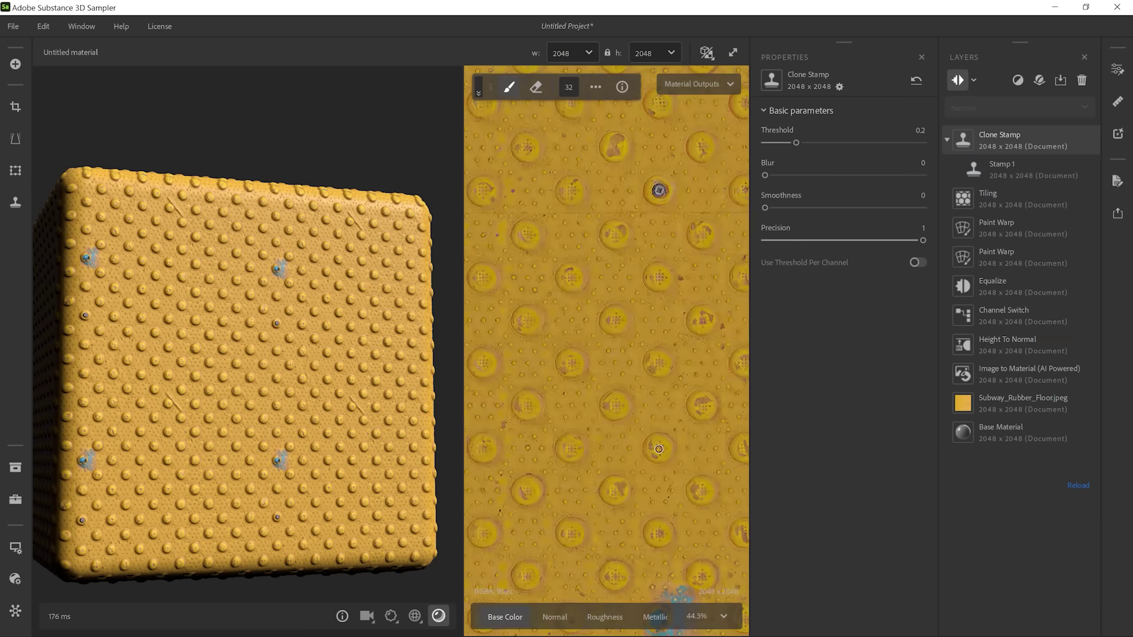
drag(519, 493, 598, 457)
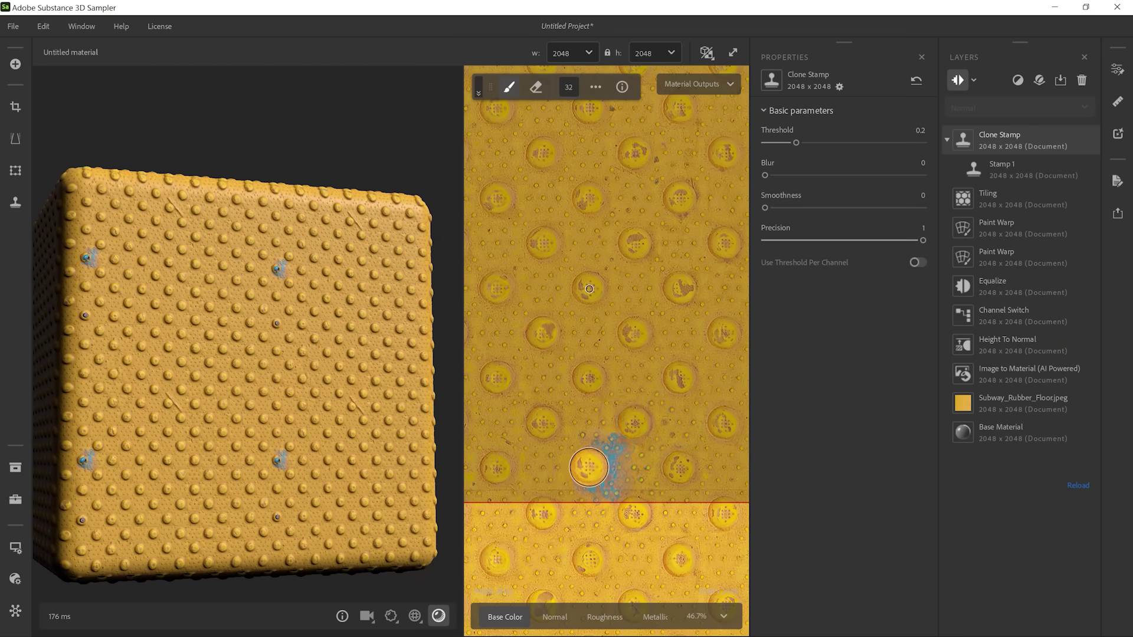
mouse_move(796, 143)
mouse_down()
mouse_move(772, 176)
mouse_move(791, 176)
mouse_up()
click(783, 176)
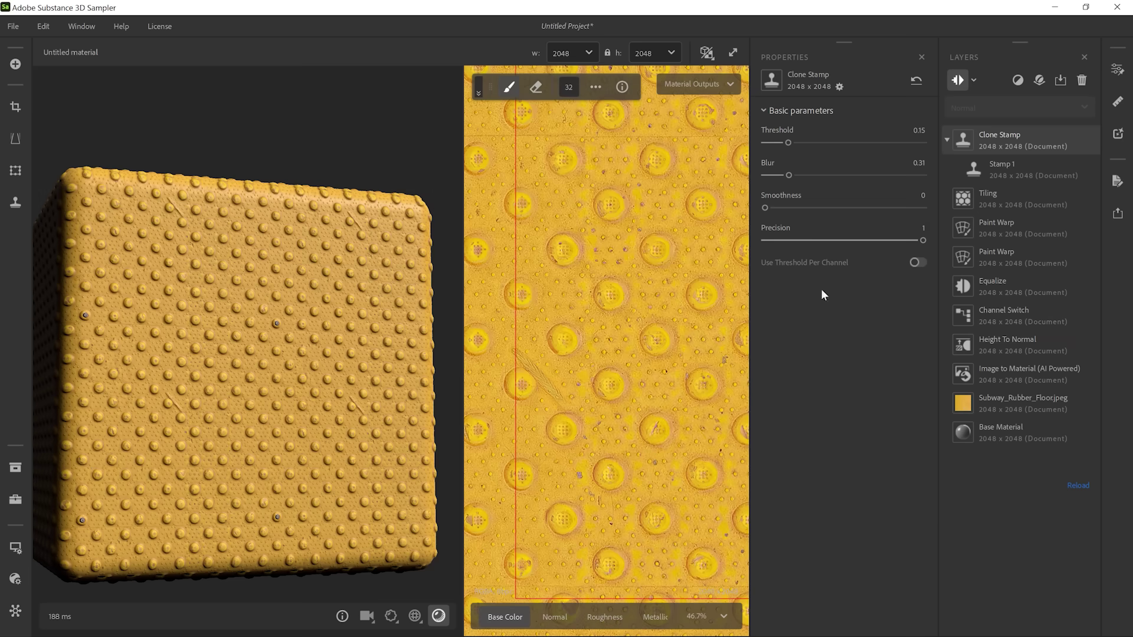
Step: Stamp a second clone patch with threshold 0.15 and blur 0.48, then turn and relight the cube
ctrl+click(604, 311)
ctrl+click(610, 295)
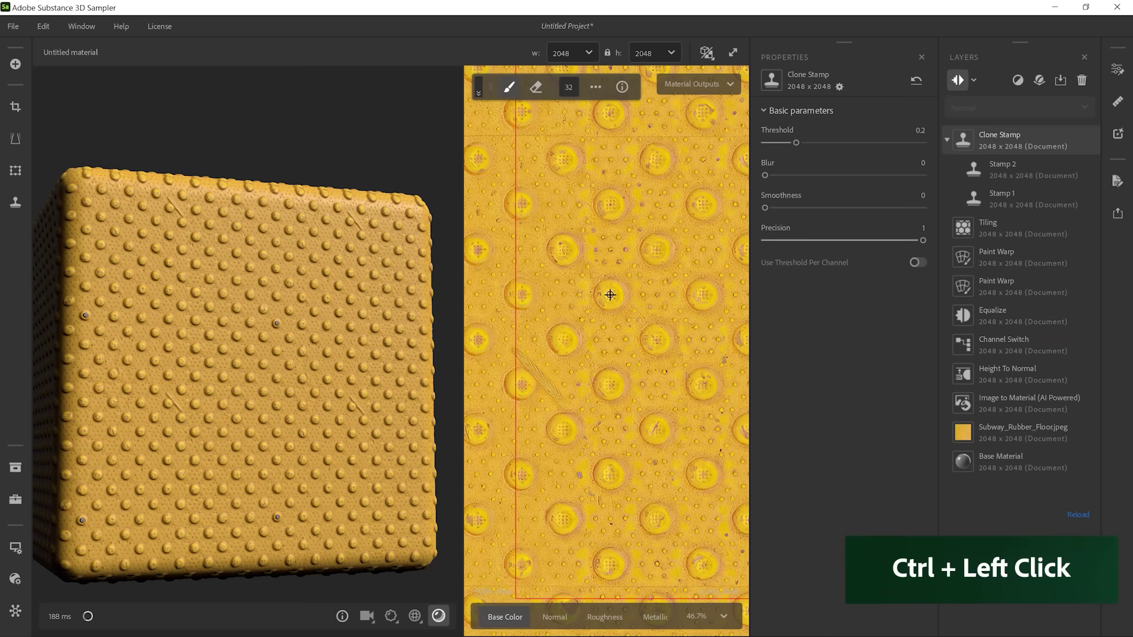
ctrl+click(610, 294)
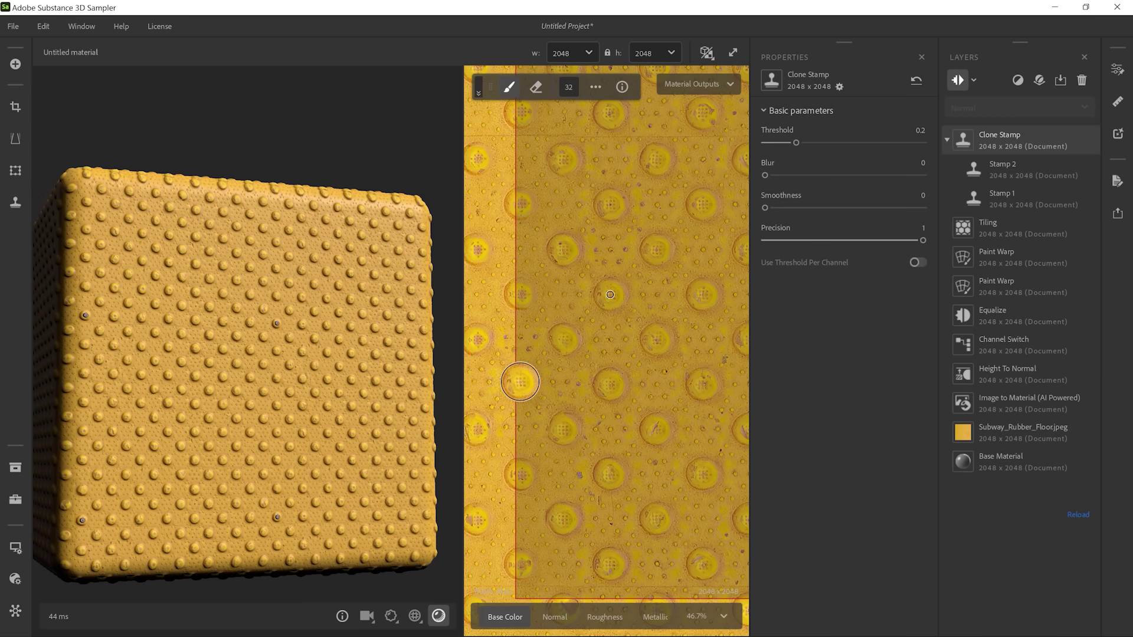
drag(796, 142, 788, 143)
drag(765, 176, 807, 176)
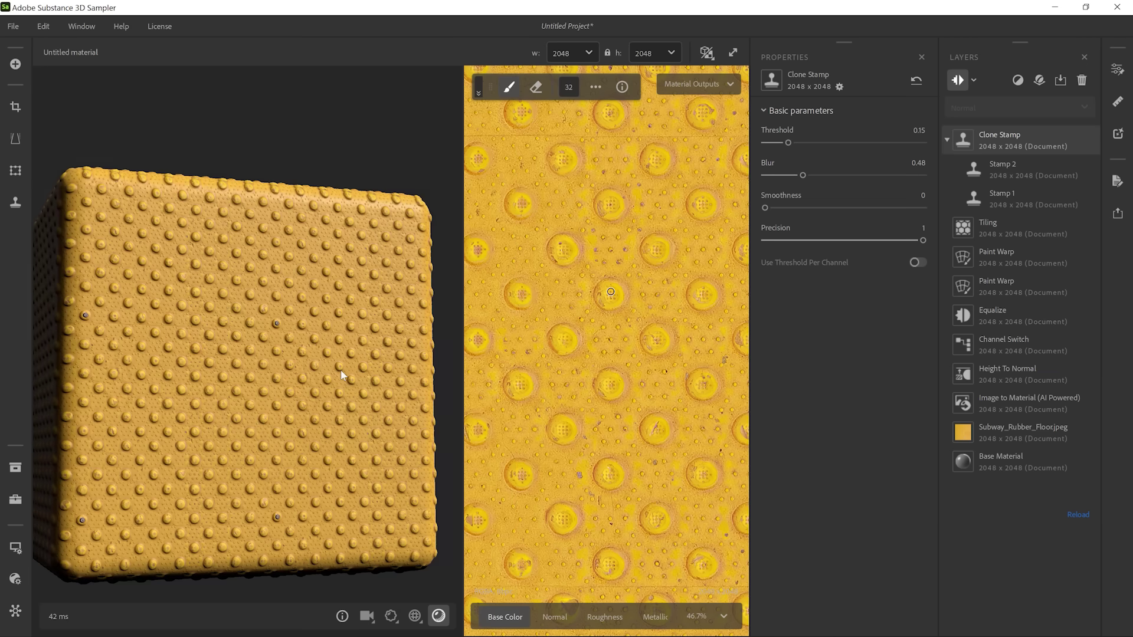
mouse_move(342, 375)
mouse_down()
mouse_move(282, 365)
mouse_move(253, 373)
mouse_up()
mouse_move(253, 372)
shift+right_down()
mouse_move(305, 373)
mouse_move(169, 367)
mouse_move(258, 380)
mouse_move(267, 321)
shift+right_up()
scroll(612, 292, down, 5)
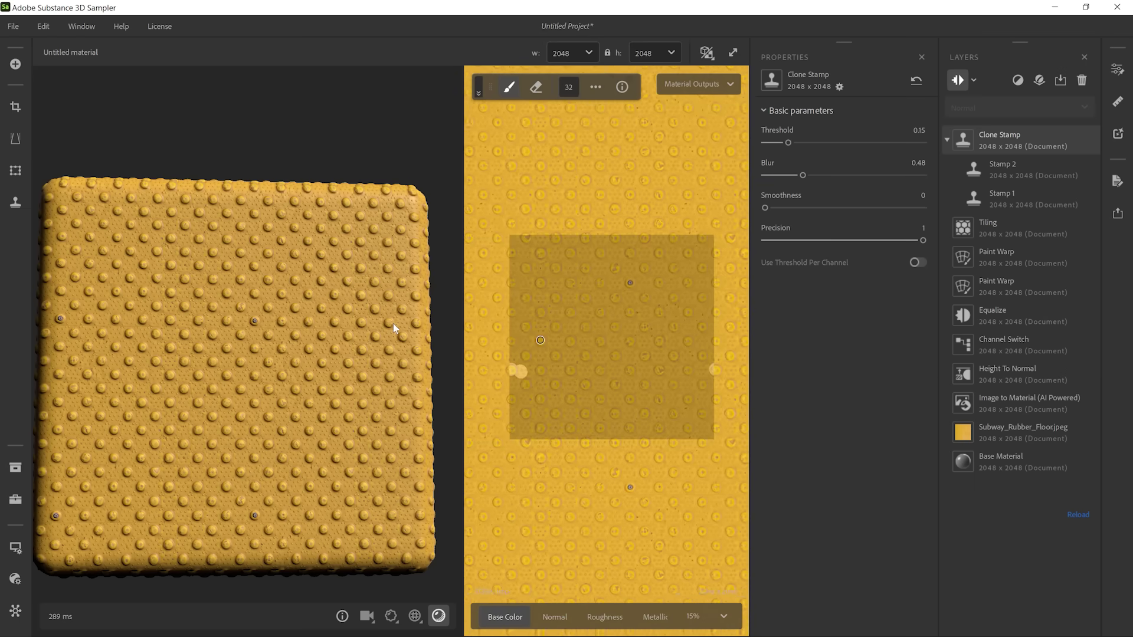
Step: Name the export Subway_Floor, choose .sbsar format at 2048 × 2048, and exclude Opacity
click(1118, 213)
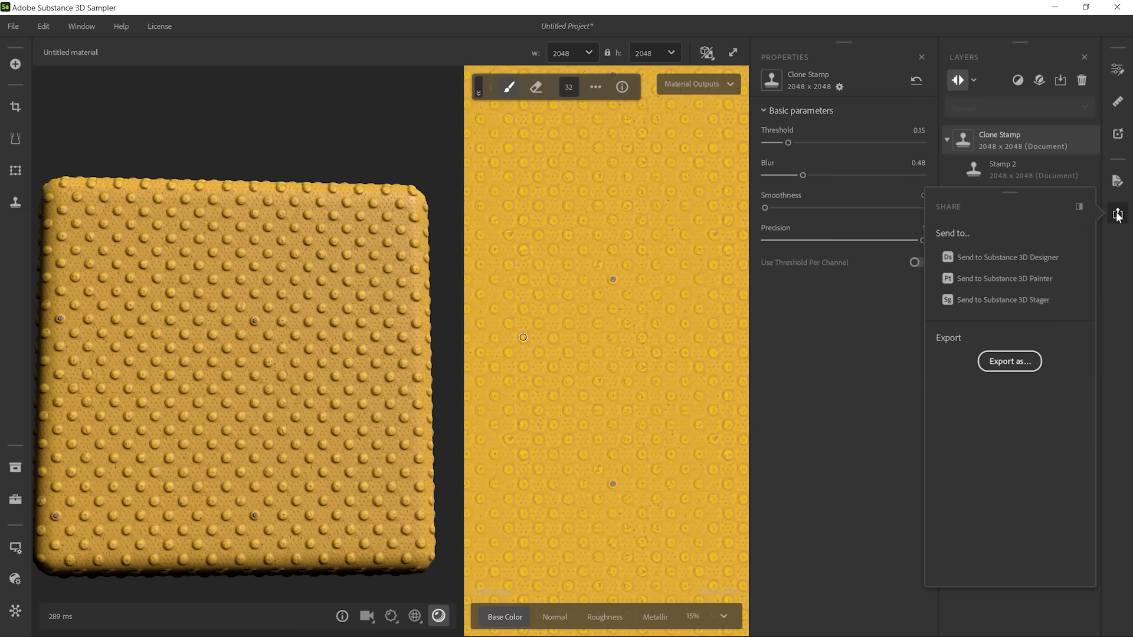
click(983, 362)
triple_click(502, 102)
text(Subway_Floor)
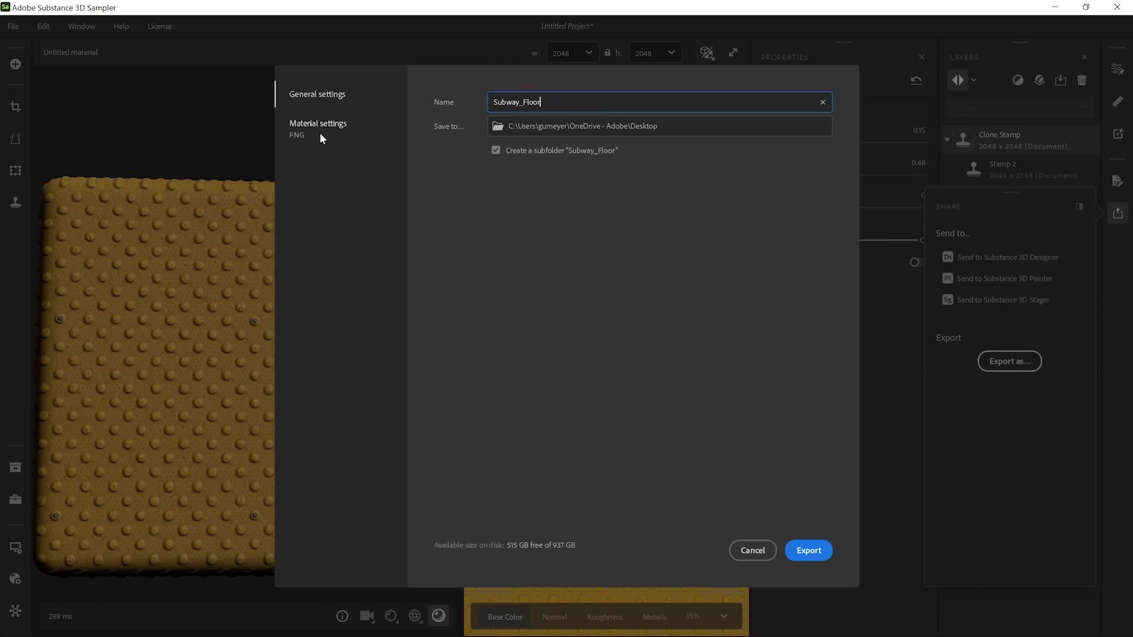
click(320, 133)
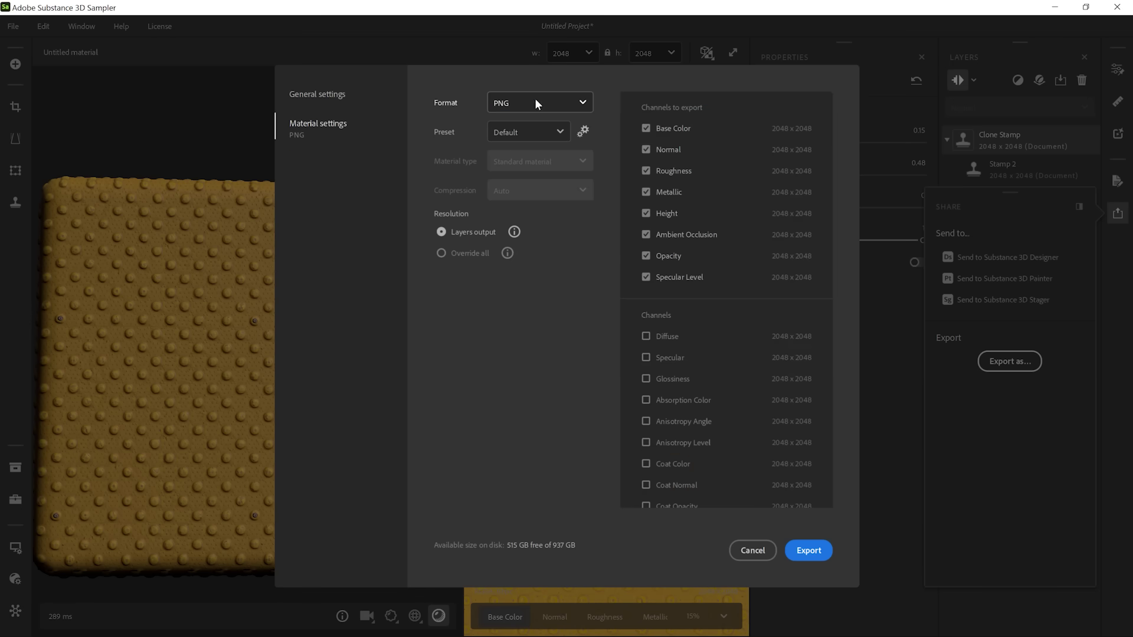
click(508, 104)
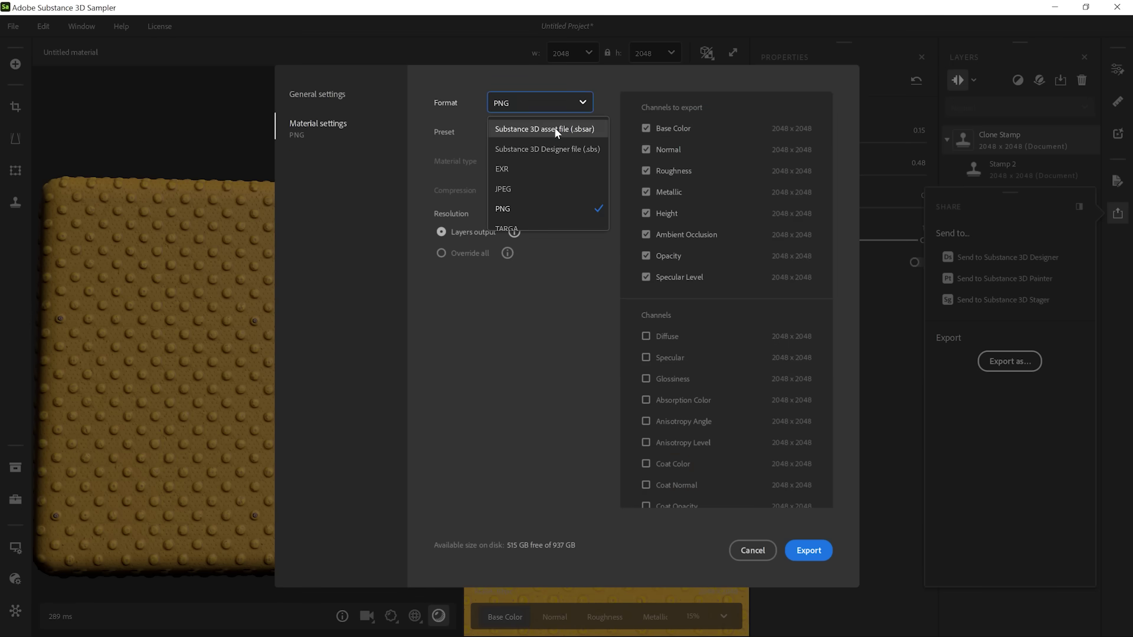
click(543, 129)
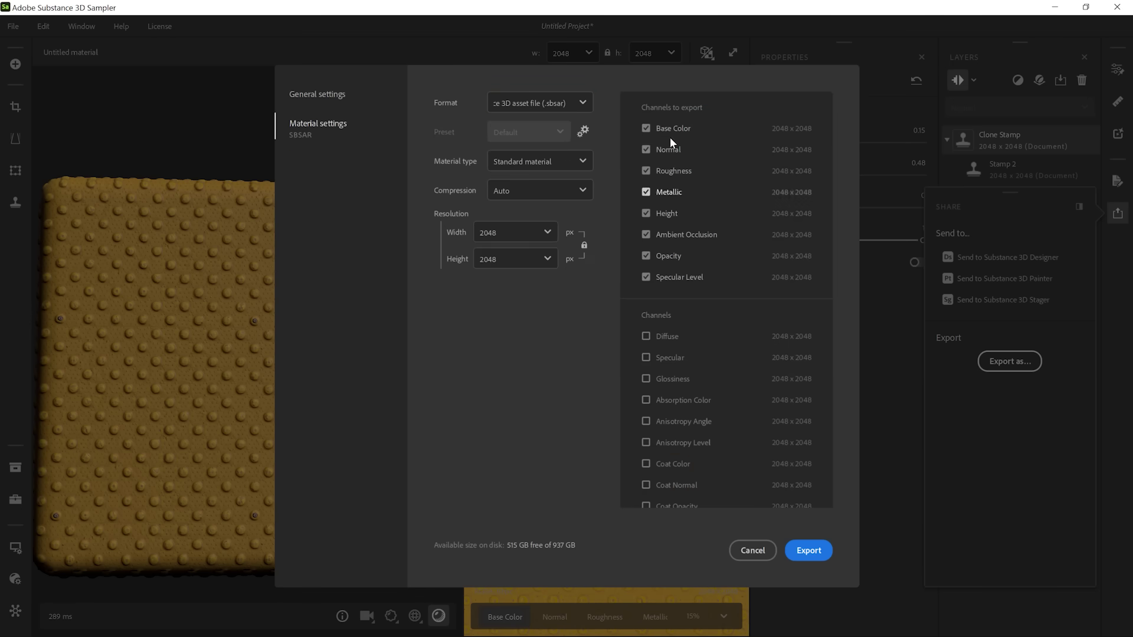
click(668, 256)
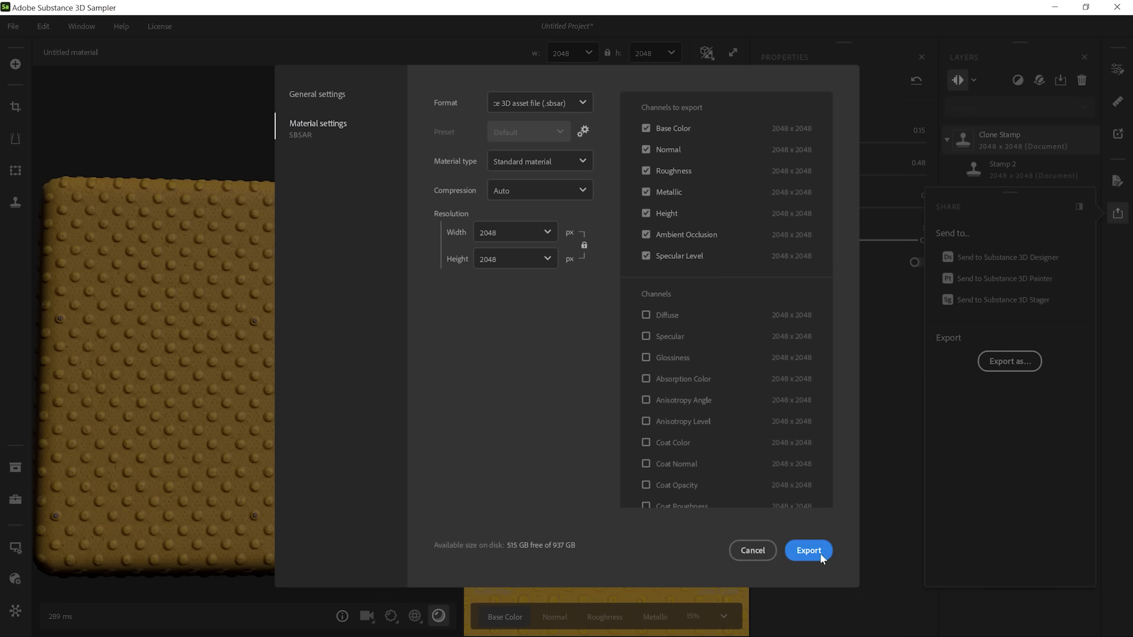